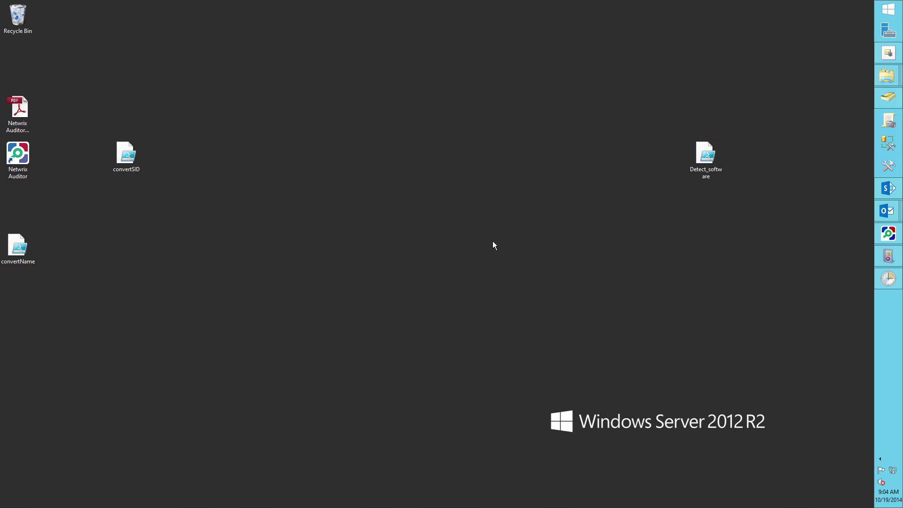
Review the Application log's maximum size and overwrite-as-needed settings, then minimize Event Viewer.
{"action": "left_click", "coordinate": [883, 264]}
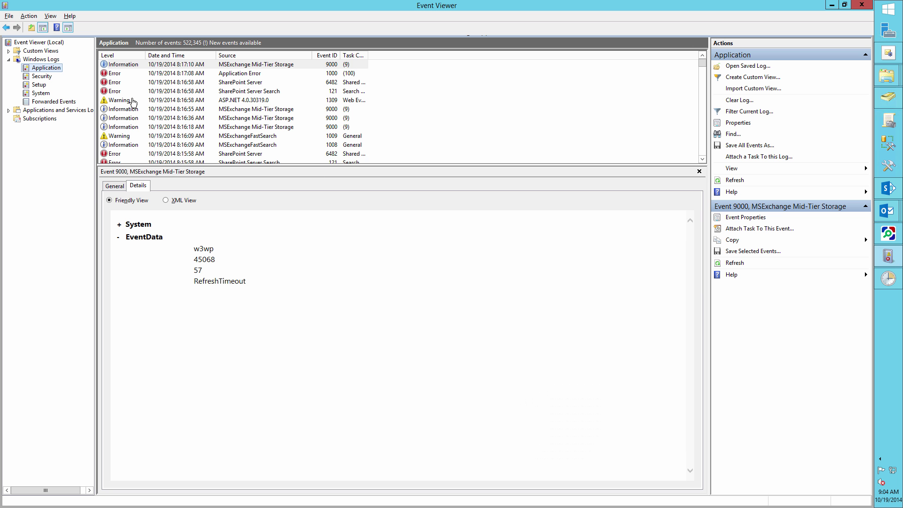
{"action": "right_click", "coordinate": [49, 68]}
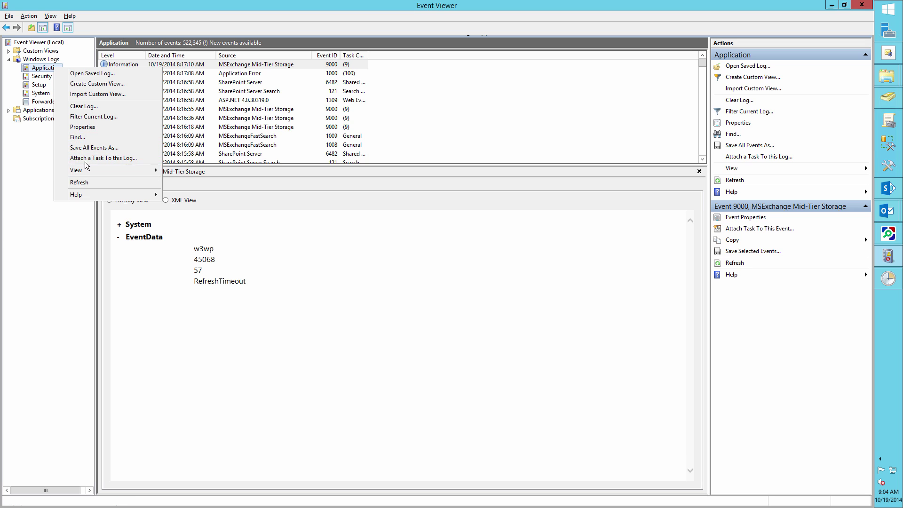
{"action": "left_click", "coordinate": [88, 127]}
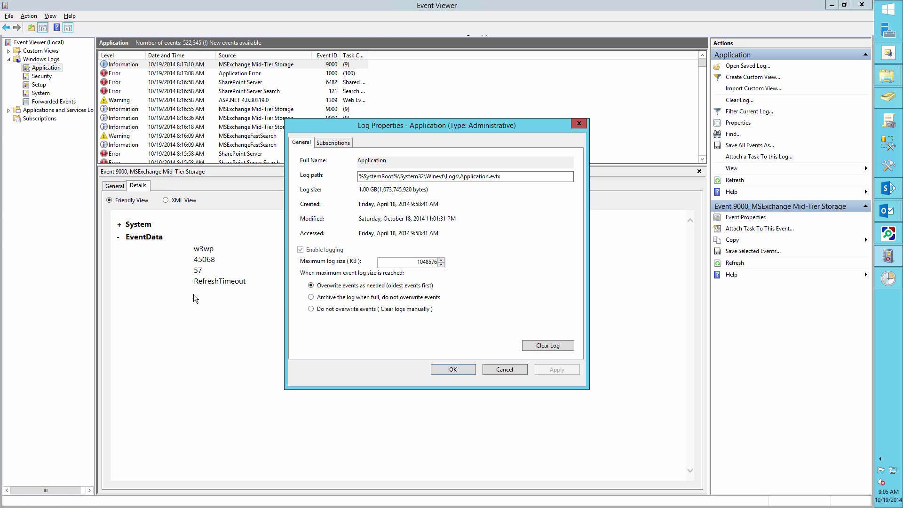
{"action": "double_click", "coordinate": [433, 262]}
{"action": "left_click", "coordinate": [311, 286]}
{"action": "left_click", "coordinate": [458, 370]}
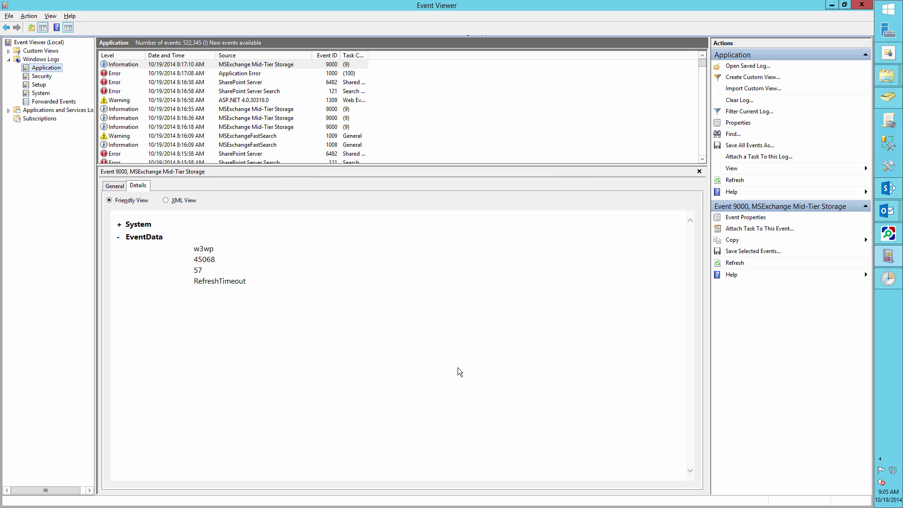
{"action": "left_click", "coordinate": [829, 5]}
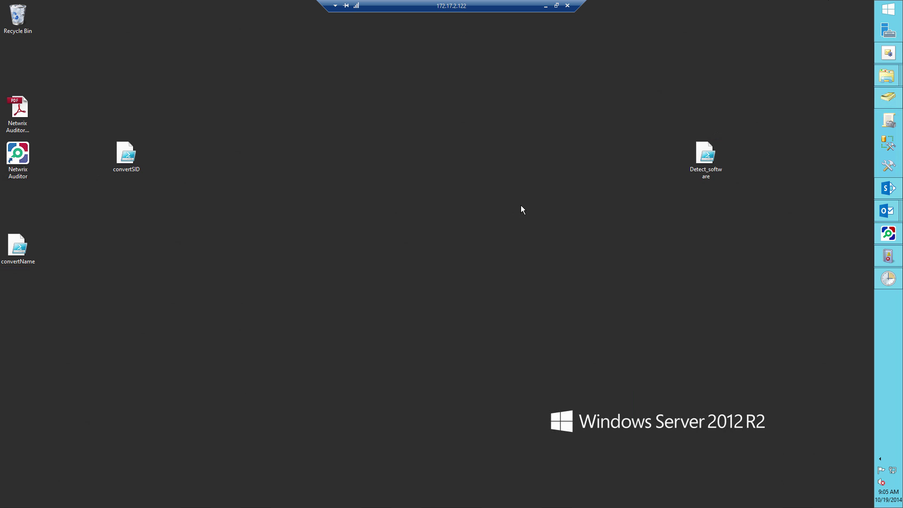
Run bprfull_setup from C:\root, accept the license, and install NetWrix Bulk Password Reset.
{"action": "mouse_move", "coordinate": [882, 79]}
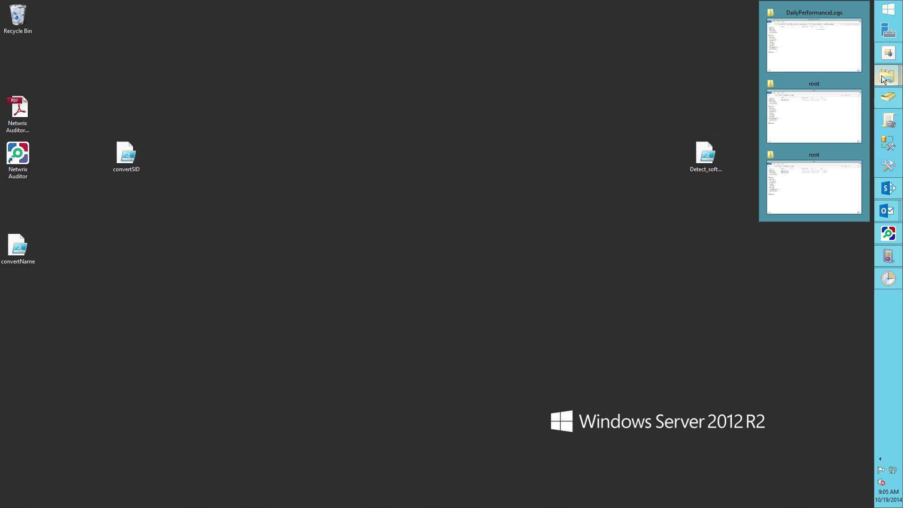
{"action": "left_click", "coordinate": [801, 194]}
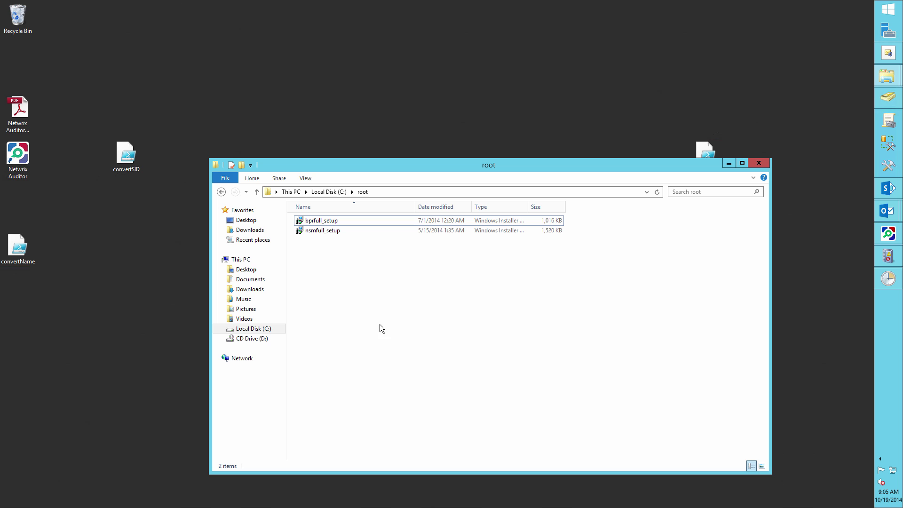
{"action": "double_click", "coordinate": [330, 220]}
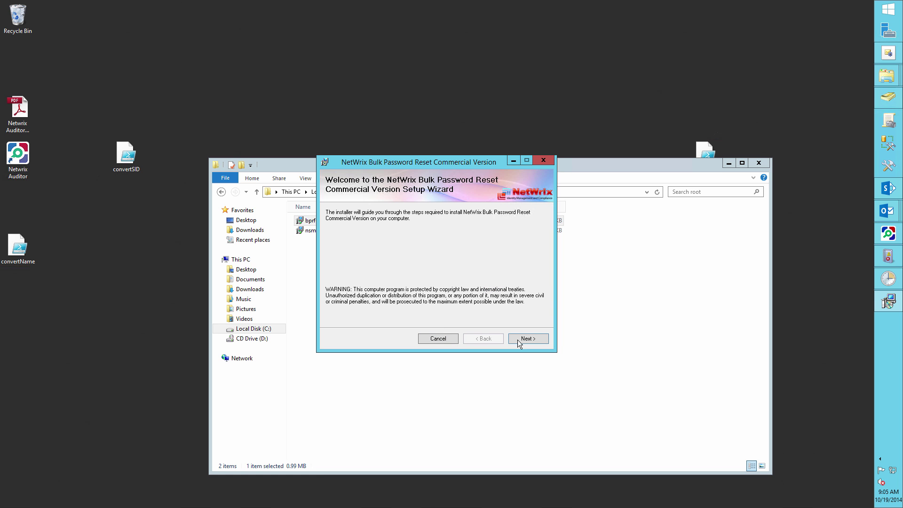
{"action": "left_click", "coordinate": [518, 339]}
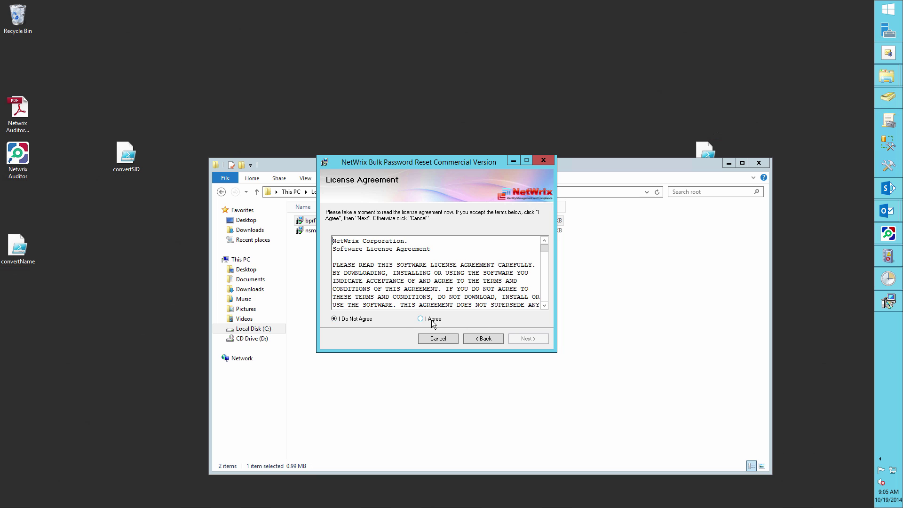
{"action": "left_click", "coordinate": [432, 320]}
{"action": "left_click", "coordinate": [527, 340]}
{"action": "left_click", "coordinate": [527, 341]}
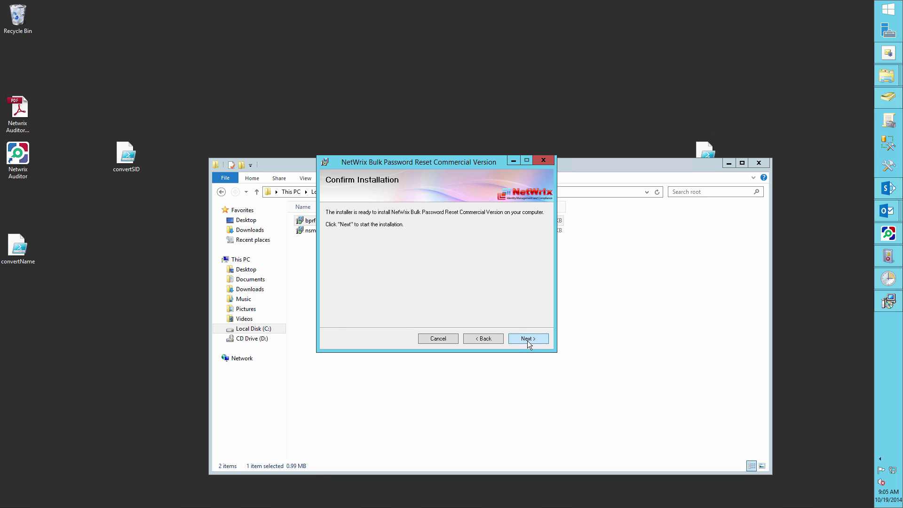
{"action": "left_click", "coordinate": [526, 340]}
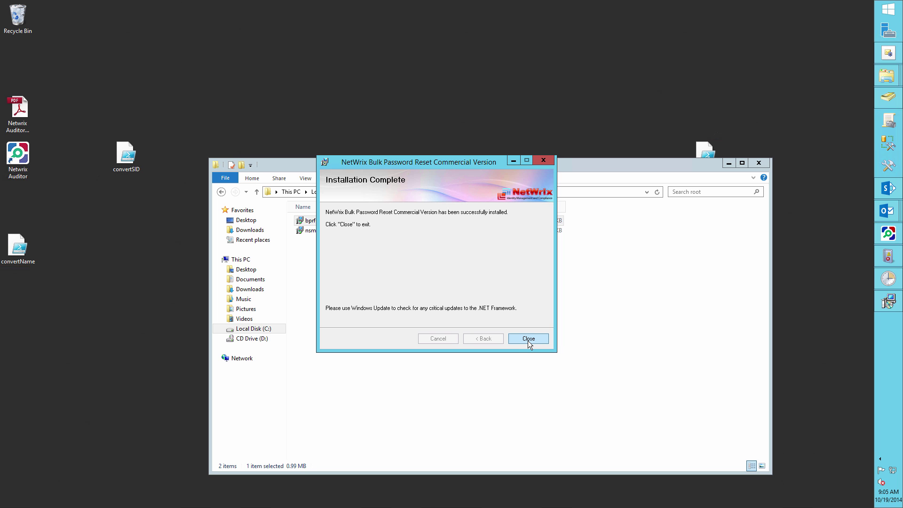
{"action": "left_click", "coordinate": [528, 339]}
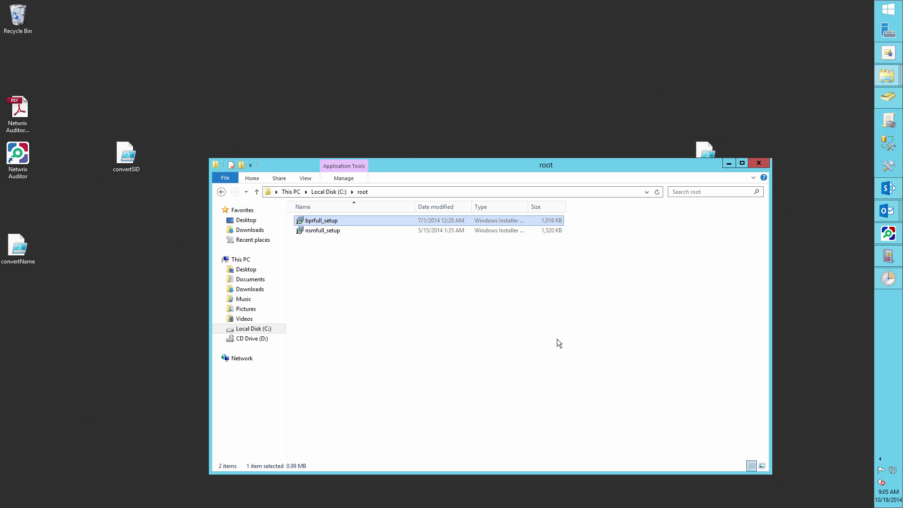
Filter Event Viewer's Application log to Event ID 11707.
{"action": "left_click", "coordinate": [885, 258]}
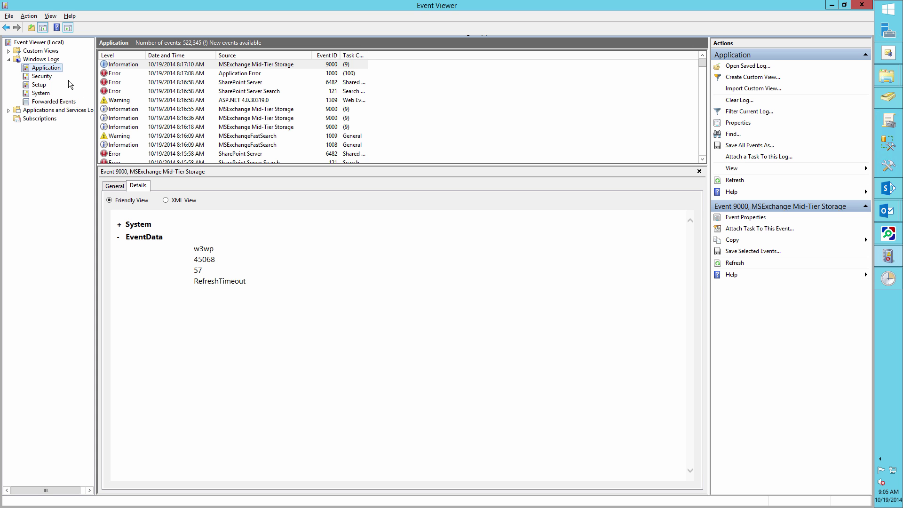
{"action": "right_click", "coordinate": [45, 69]}
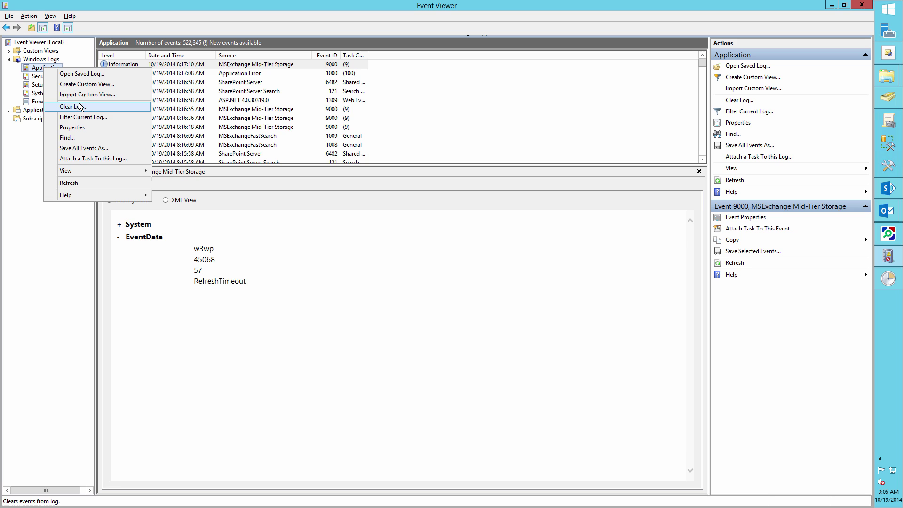
{"action": "left_click", "coordinate": [100, 117]}
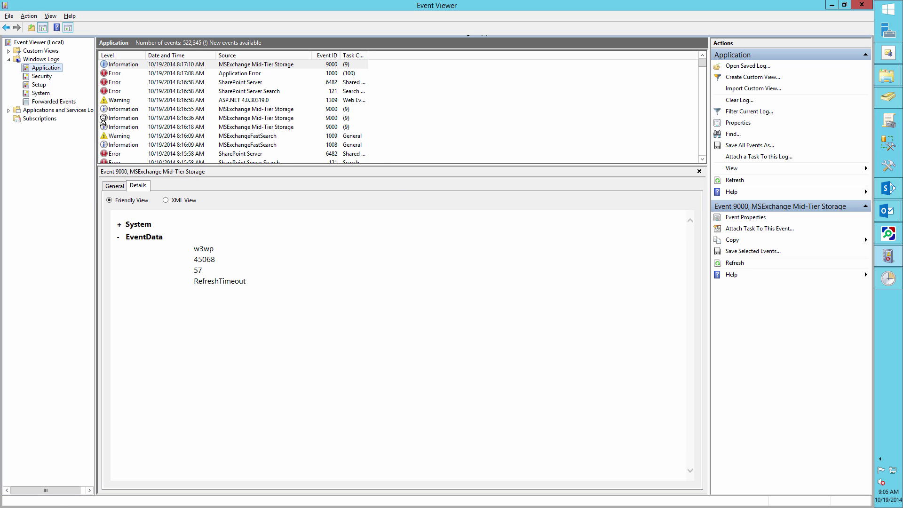
{"action": "left_click", "coordinate": [381, 263]}
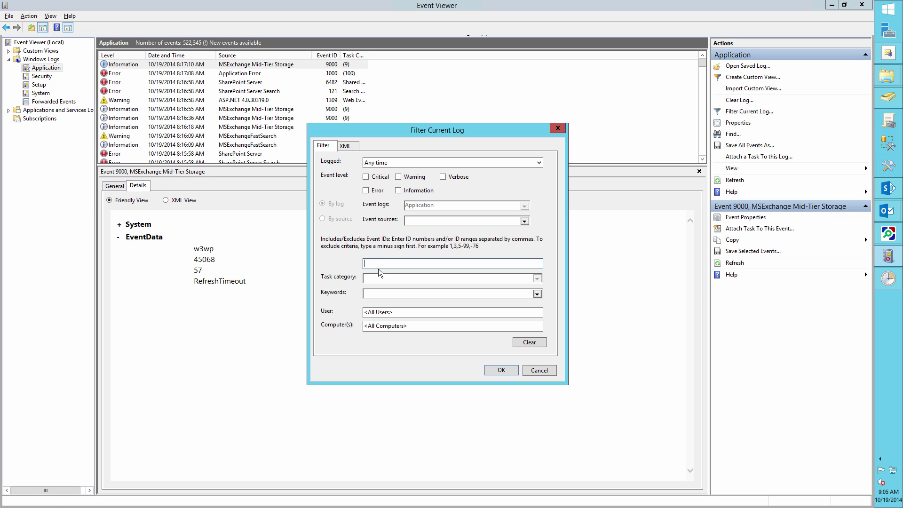
{"action": "type", "text": "1170"}
{"action": "key", "text": "Return"}
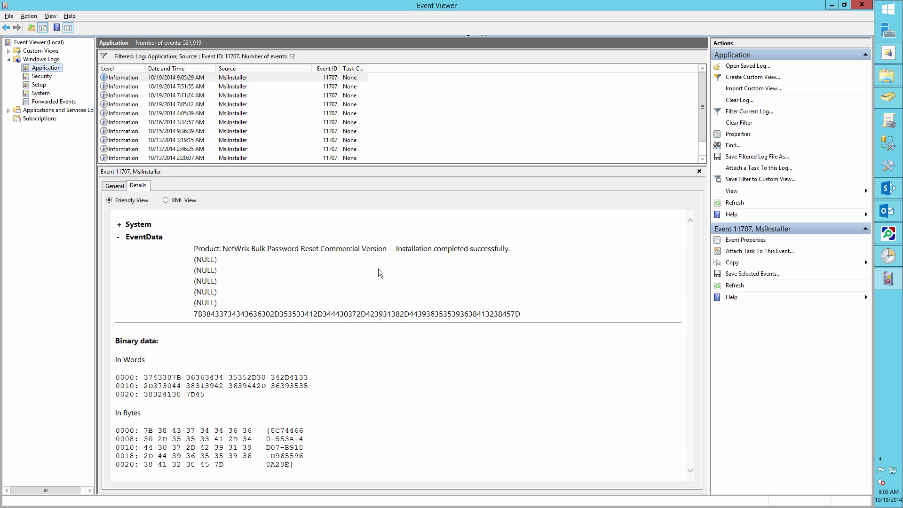
Inspect the newest 11707 event's General details, highlighting the installing user and description.
{"action": "left_click", "coordinate": [226, 78]}
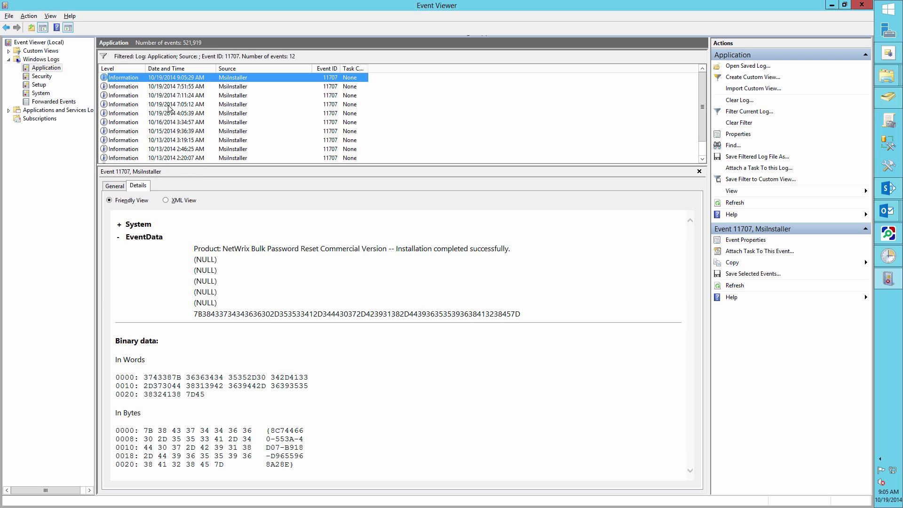
{"action": "left_click", "coordinate": [115, 186]}
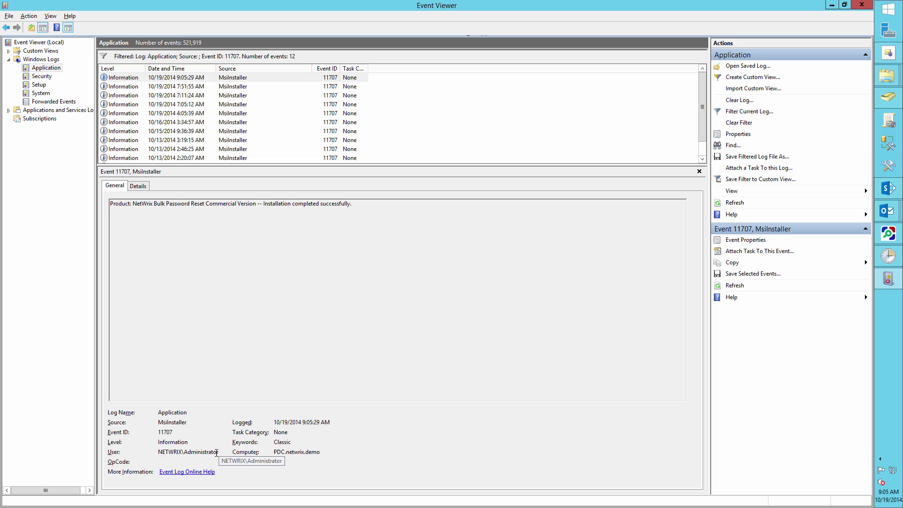
{"action": "double_click", "coordinate": [221, 452]}
{"action": "left_click_drag", "start_coordinate": [375, 205], "coordinate": [96, 247]}
{"action": "left_click", "coordinate": [224, 449]}
Minimize Event Viewer and the root folder, then open Detect_software.ps1 for editing in PowerShell ISE.
{"action": "left_click", "coordinate": [828, 7]}
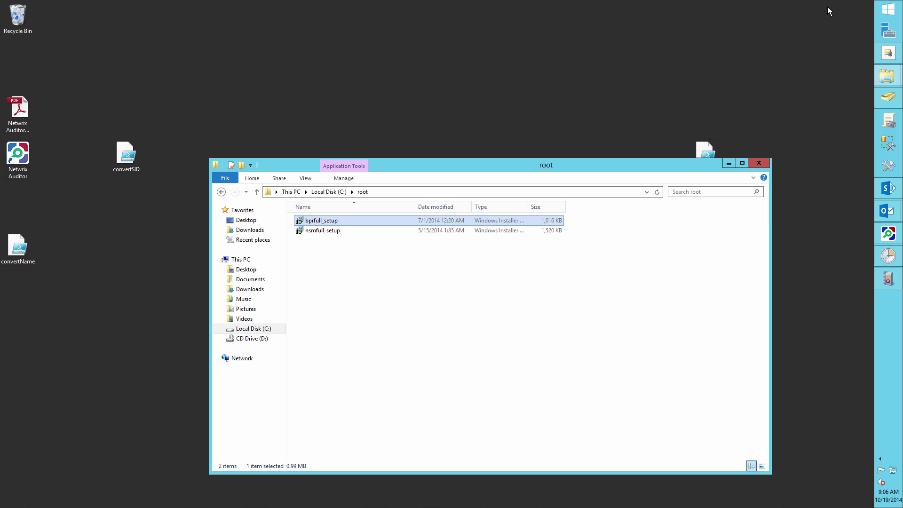
{"action": "left_click", "coordinate": [730, 165]}
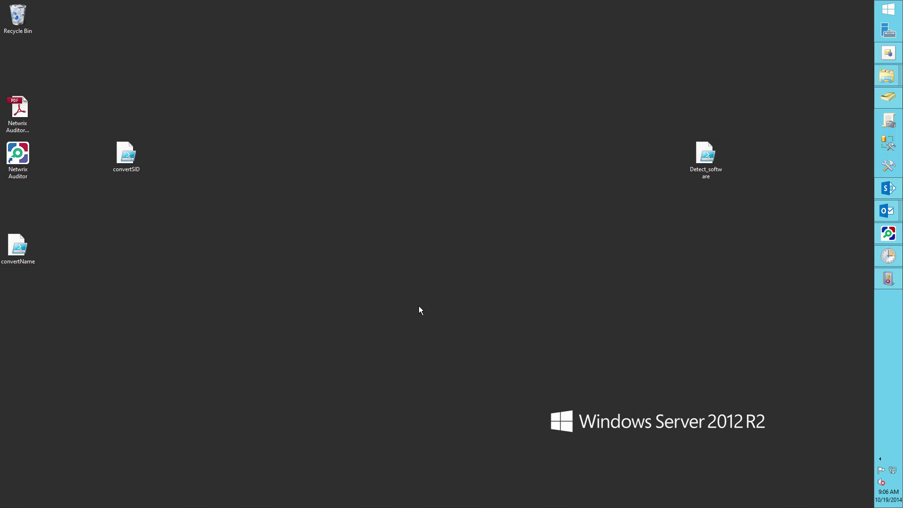
{"action": "right_click", "coordinate": [710, 165]}
{"action": "left_click", "coordinate": [724, 193]}
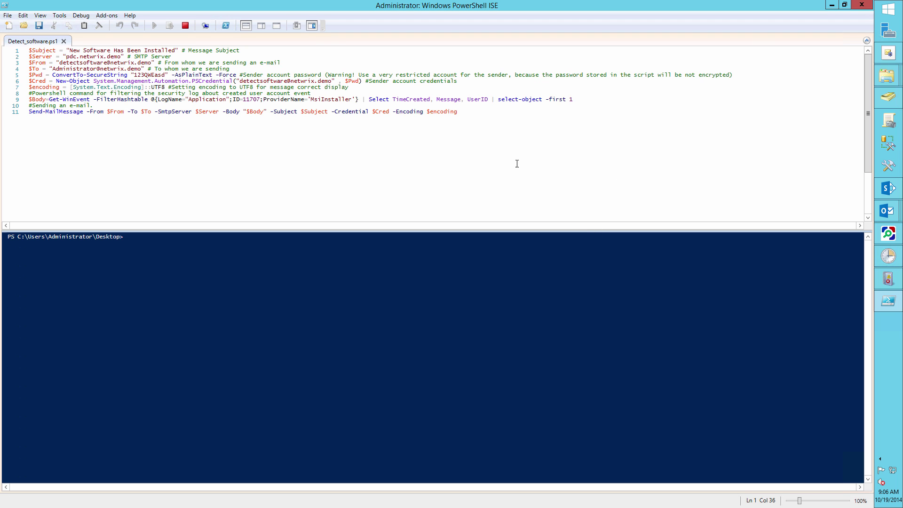
Highlight the script's sender address, recipient address and SMTP server lines.
{"action": "left_click", "coordinate": [60, 63]}
{"action": "left_click_drag", "start_coordinate": [63, 62], "coordinate": [152, 64]}
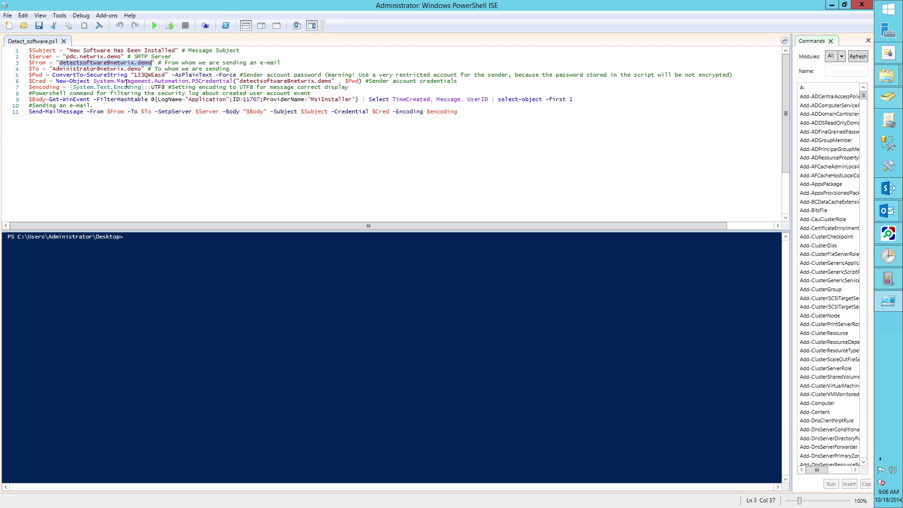
{"action": "left_click", "coordinate": [119, 64]}
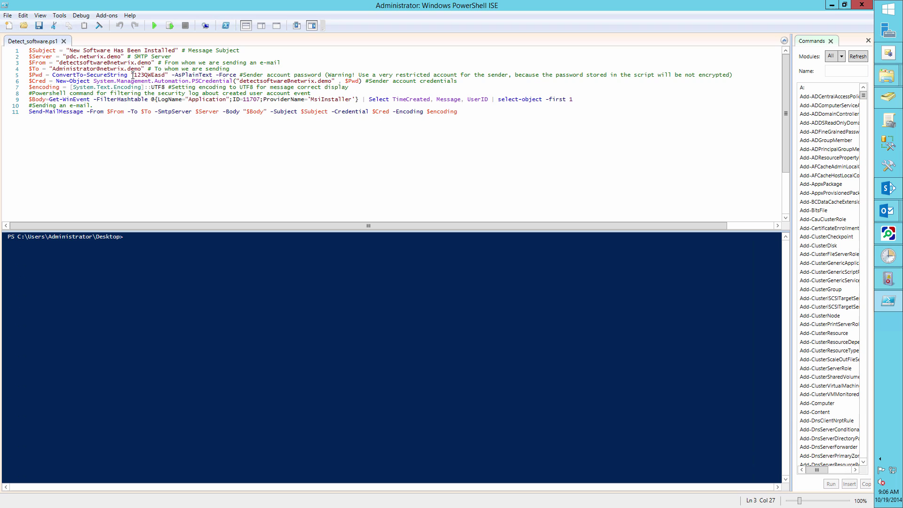
{"action": "left_click_drag", "start_coordinate": [54, 69], "coordinate": [141, 69]}
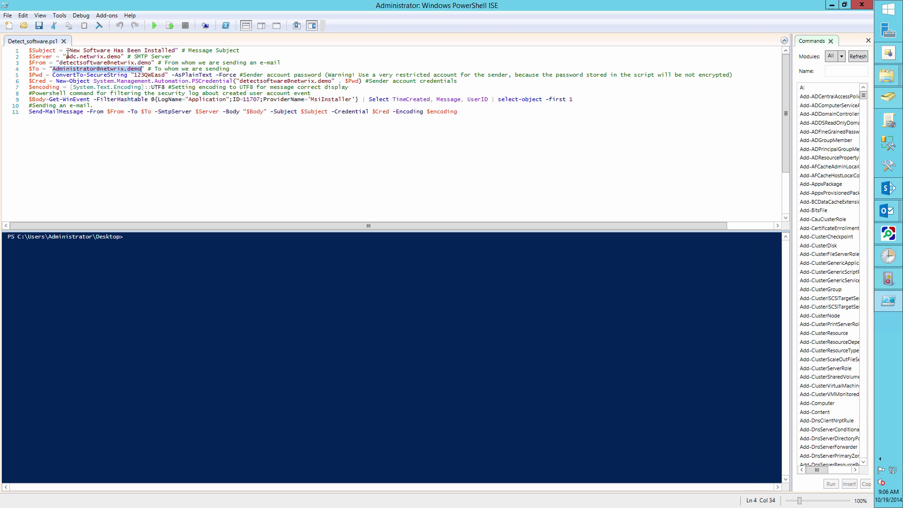
{"action": "left_click_drag", "start_coordinate": [66, 56], "coordinate": [121, 57]}
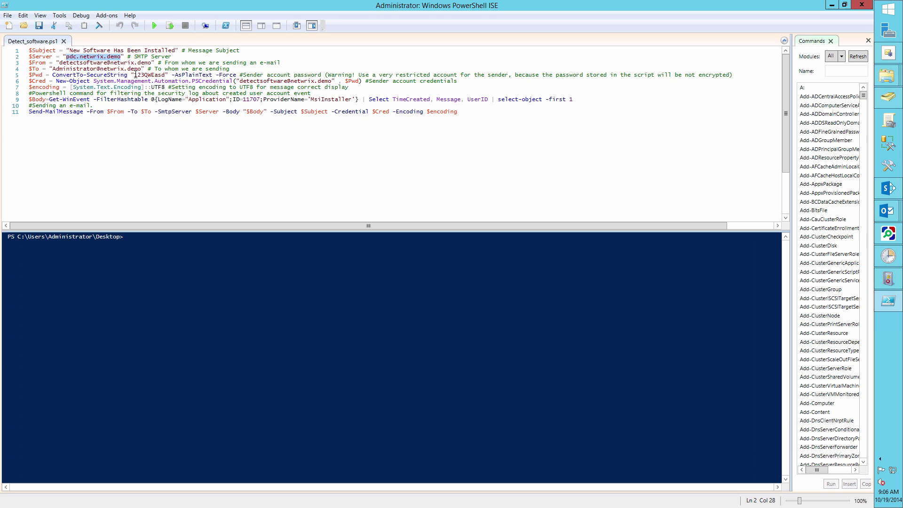
Highlight the stored password, its warning, the credentials account, Event ID 11707 and TimeCreated/Message/UserID fields.
{"action": "left_click_drag", "start_coordinate": [134, 74], "coordinate": [219, 77]}
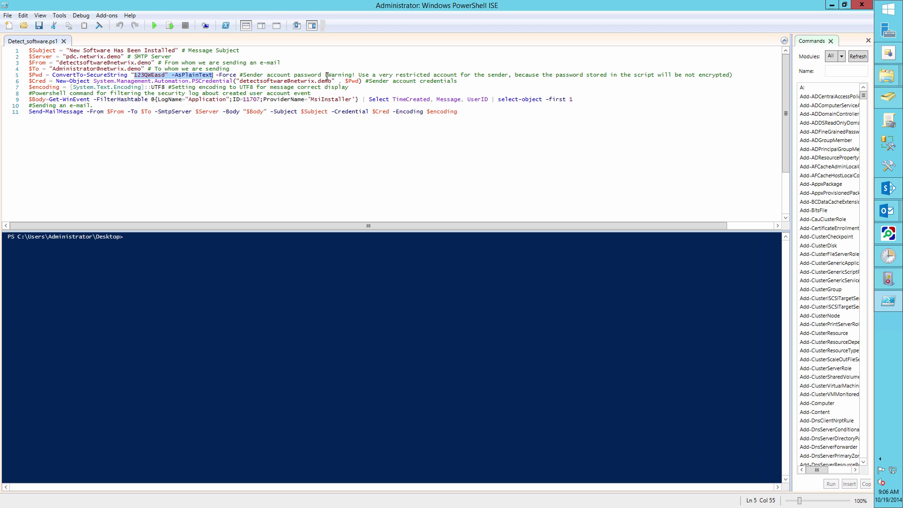
{"action": "left_click_drag", "start_coordinate": [328, 76], "coordinate": [712, 76]}
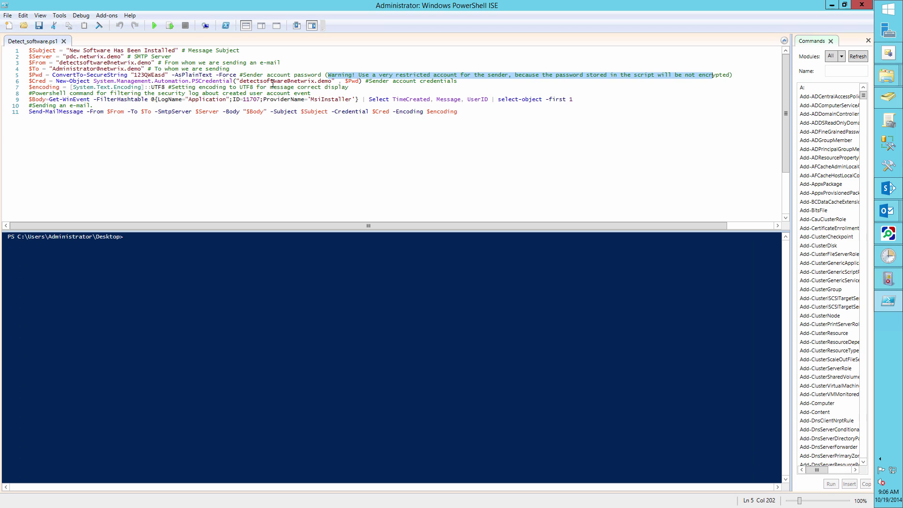
{"action": "left_click_drag", "start_coordinate": [240, 82], "coordinate": [332, 82]}
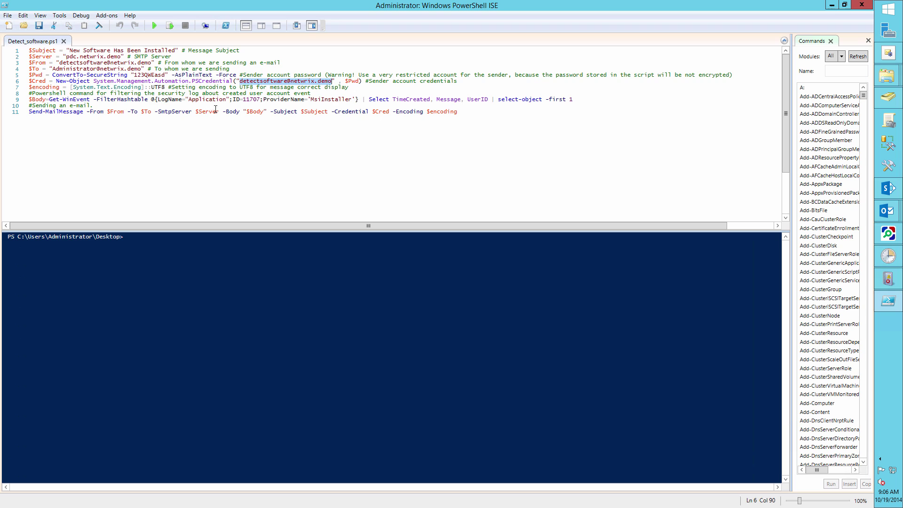
{"action": "left_click_drag", "start_coordinate": [244, 101], "coordinate": [261, 102]}
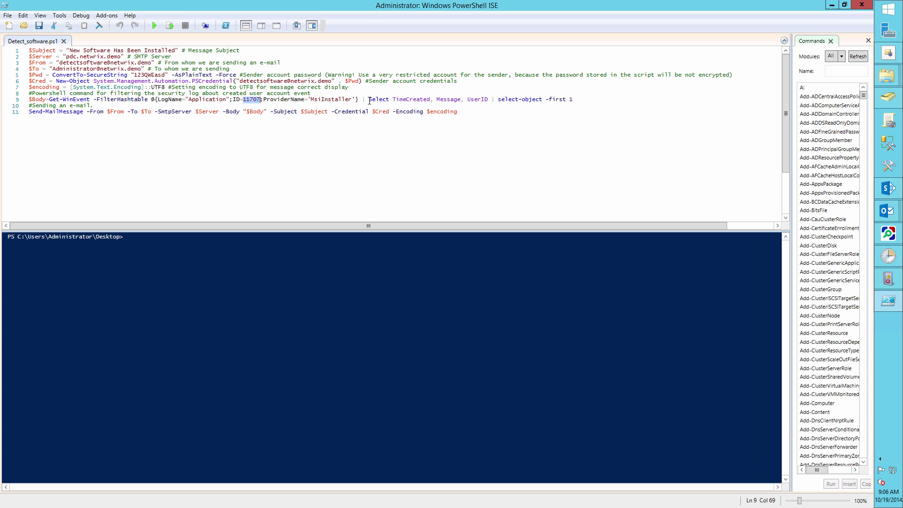
{"action": "left_click_drag", "start_coordinate": [369, 102], "coordinate": [489, 103]}
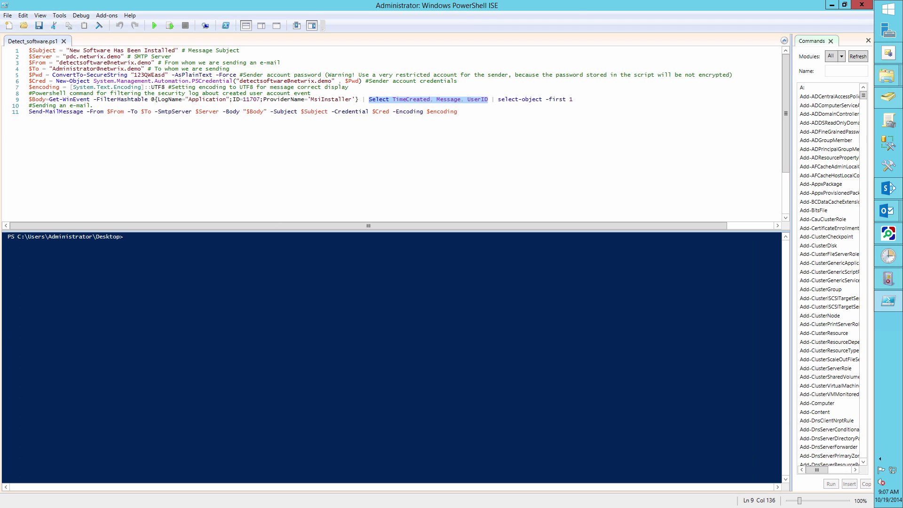
Launch Task Scheduler via Windows search.
{"action": "left_click", "coordinate": [888, 126]}
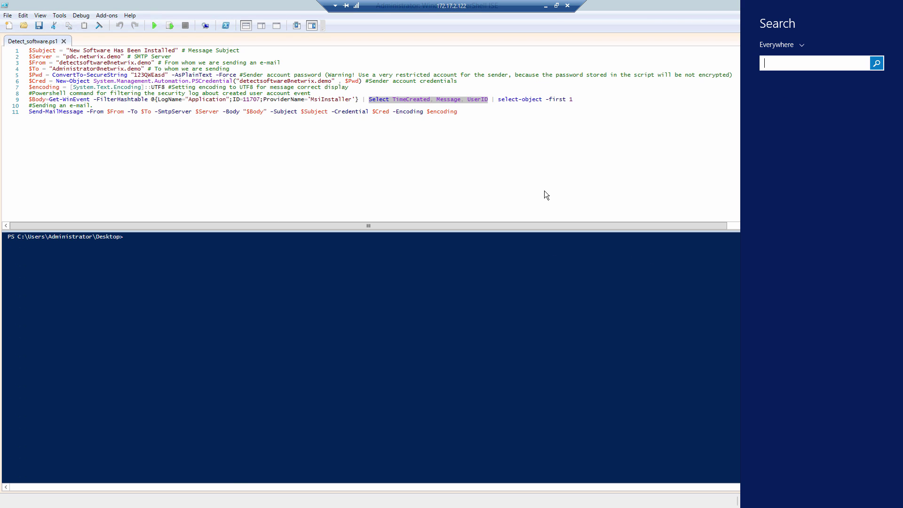
{"action": "type", "text": "task scheduler"}
{"action": "key", "text": "Return"}
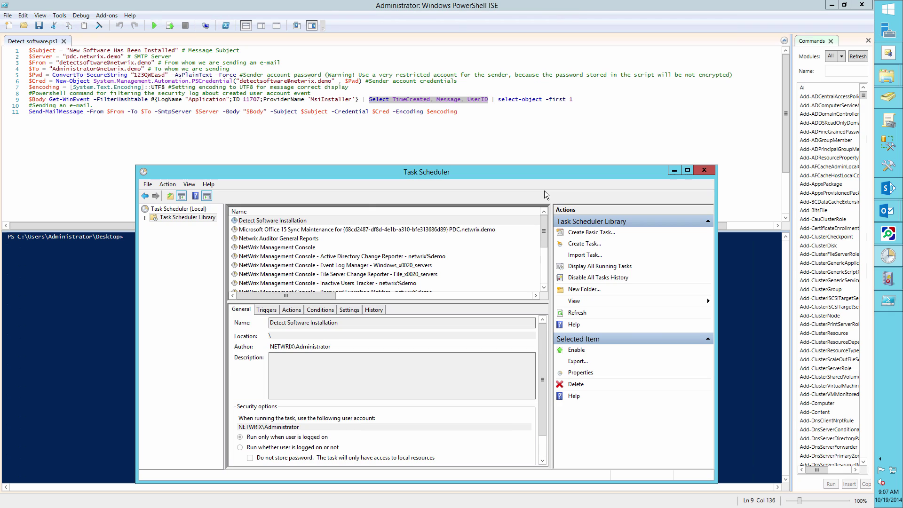
Create a new task in Task Scheduler Library named Software Detection.
{"action": "right_click", "coordinate": [195, 224]}
{"action": "left_click", "coordinate": [226, 237]}
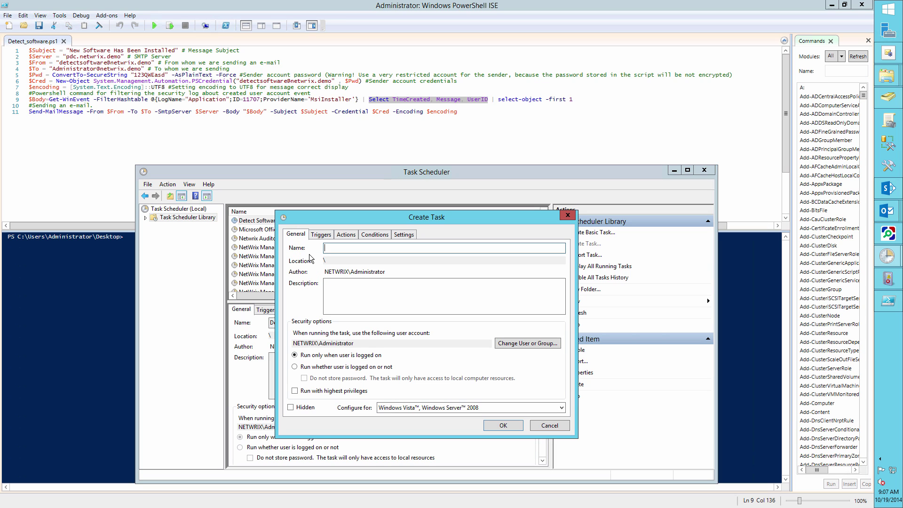
{"action": "type", "text": "Software Detection"}
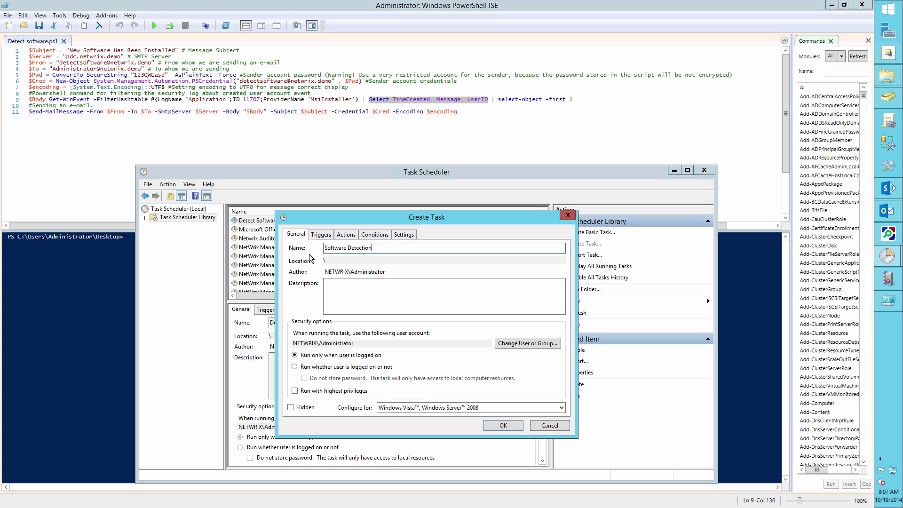
{"action": "left_click", "coordinate": [315, 239]}
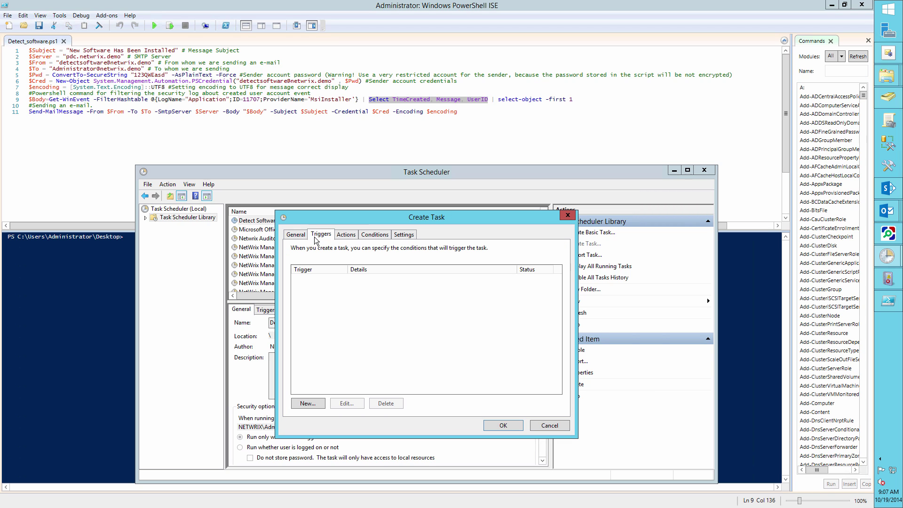
Add an On an event trigger for the Application log with Event ID 11707.
{"action": "left_click", "coordinate": [318, 404]}
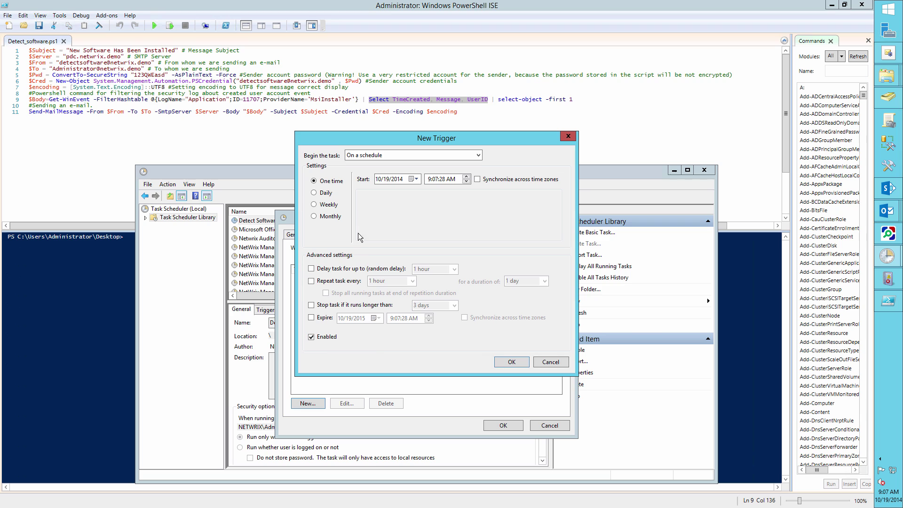
{"action": "left_click", "coordinate": [383, 156]}
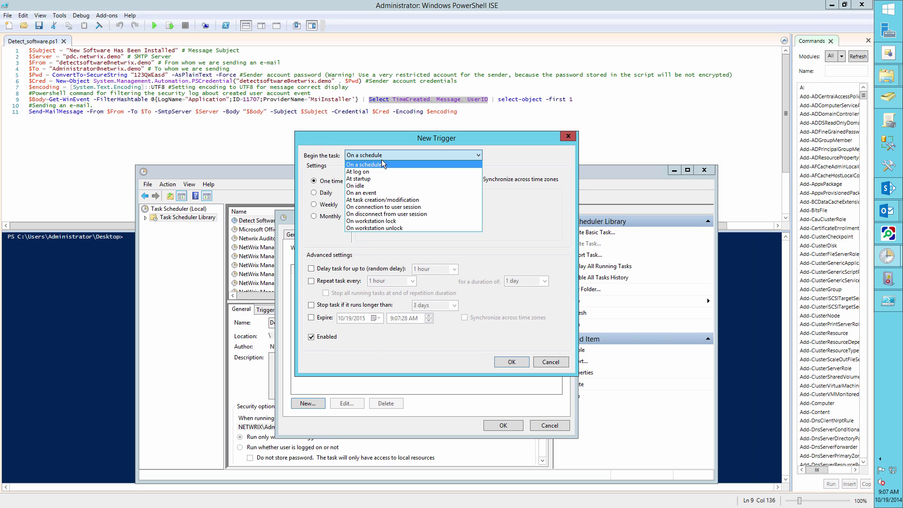
{"action": "left_click", "coordinate": [378, 200]}
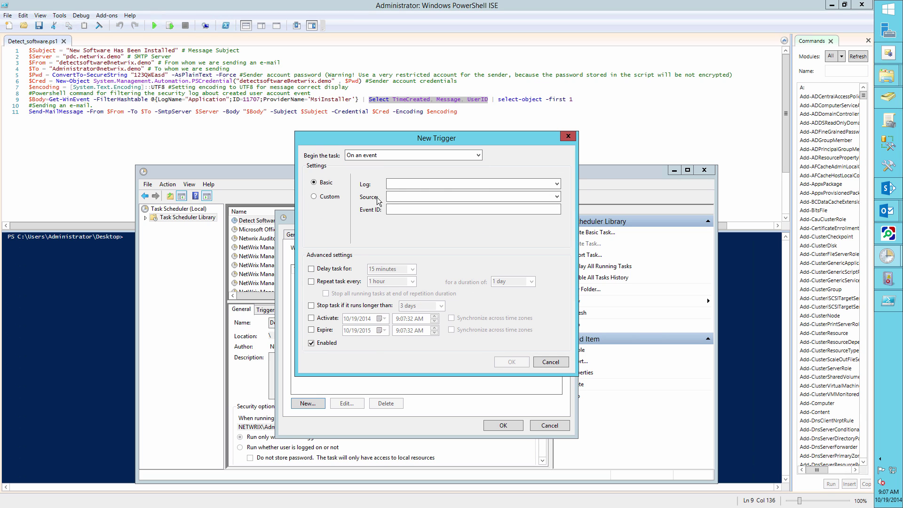
{"action": "left_click", "coordinate": [557, 184]}
{"action": "left_click", "coordinate": [467, 201]}
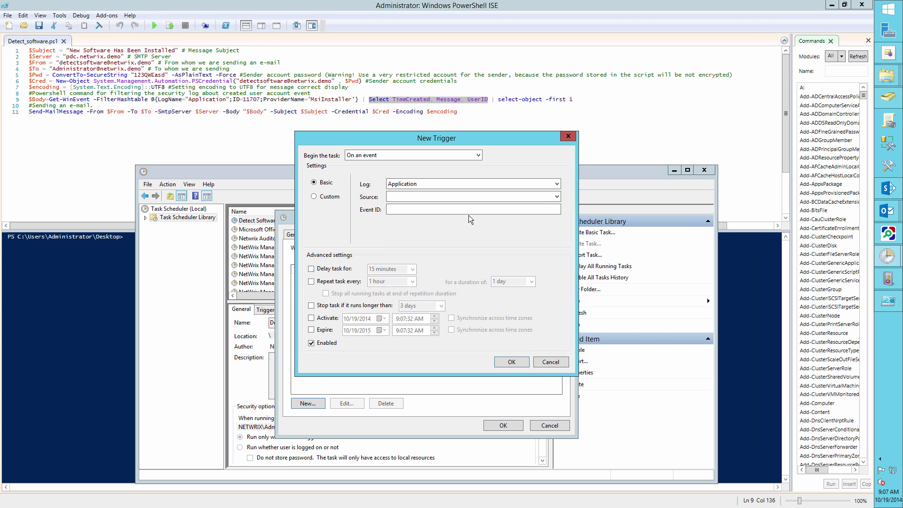
{"action": "left_click", "coordinate": [467, 216]}
{"action": "type", "text": "11707"}
{"action": "left_click", "coordinate": [510, 361]}
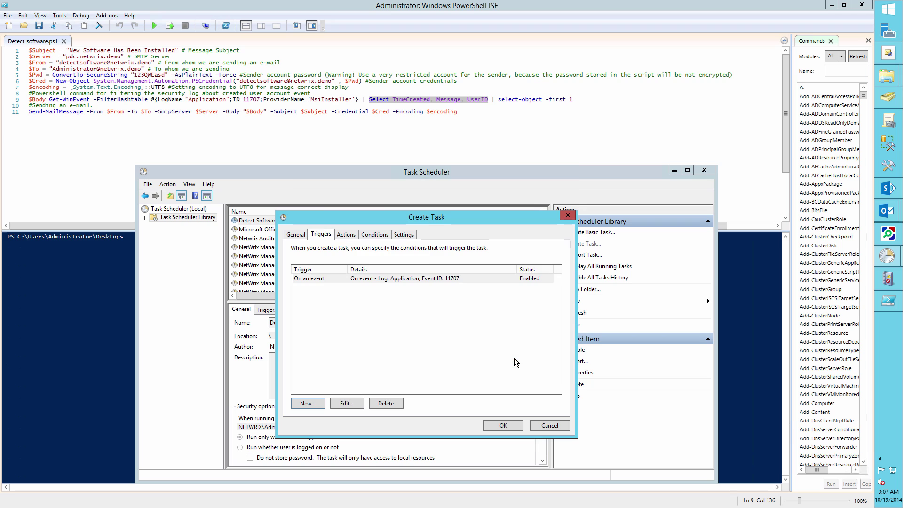
Add a Start a program action with powershell, beginning the arguments with -File.
{"action": "left_click", "coordinate": [354, 236]}
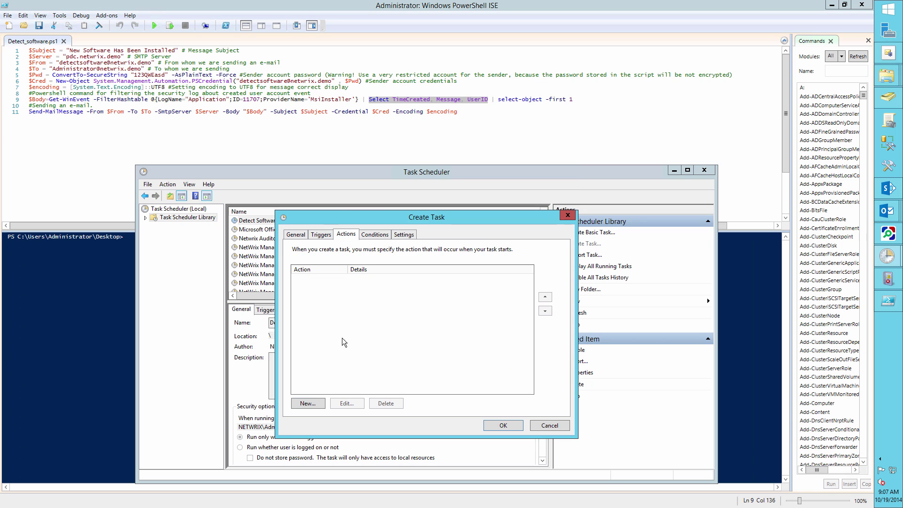
{"action": "left_click", "coordinate": [317, 403]}
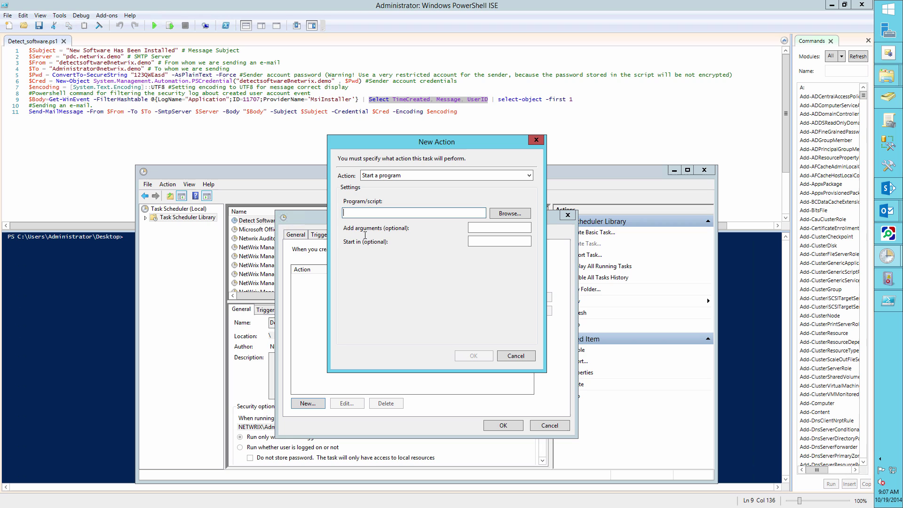
{"action": "type", "text": "powershell"}
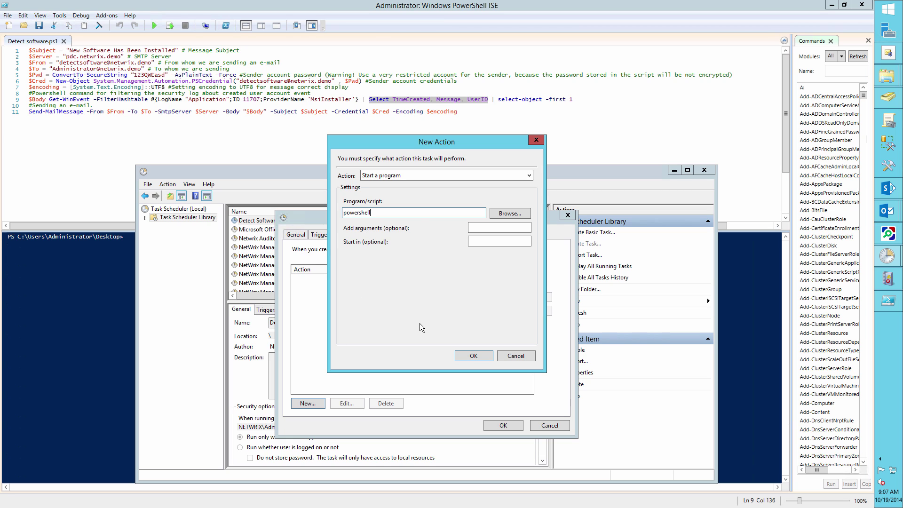
{"action": "left_click", "coordinate": [486, 226]}
{"action": "left_click", "coordinate": [832, 6]}
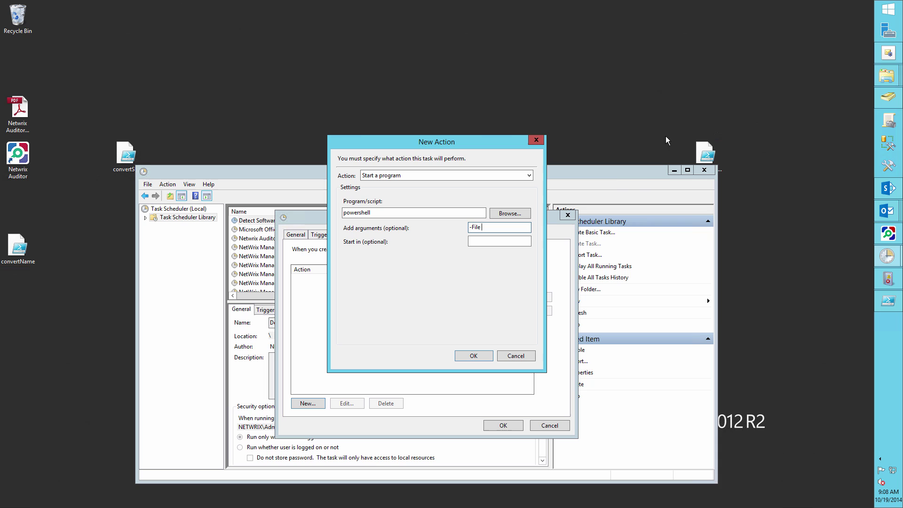
Copy Detect_software's folder path from its Properties and paste it after -File with a backslash.
{"action": "right_click", "coordinate": [723, 157]}
{"action": "left_click", "coordinate": [737, 316]}
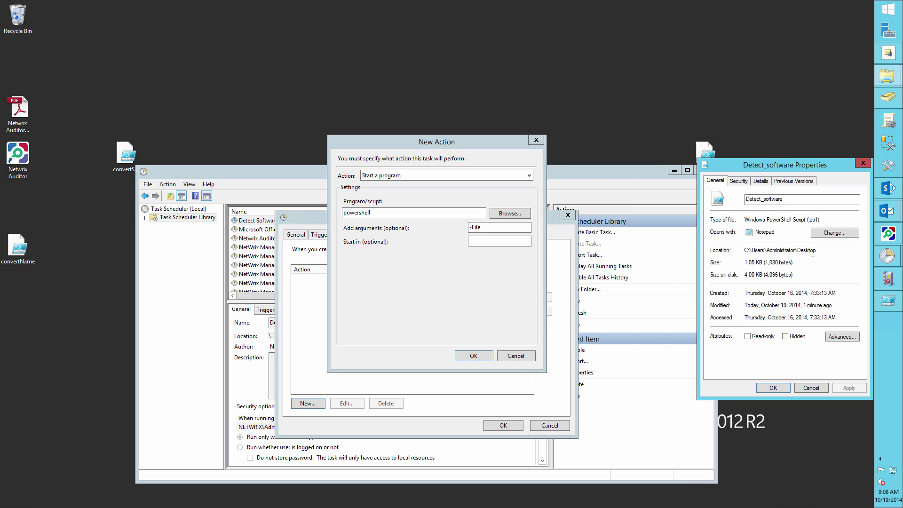
{"action": "left_click_drag", "start_coordinate": [813, 252], "coordinate": [744, 256]}
{"action": "key", "text": "ctrl+c"}
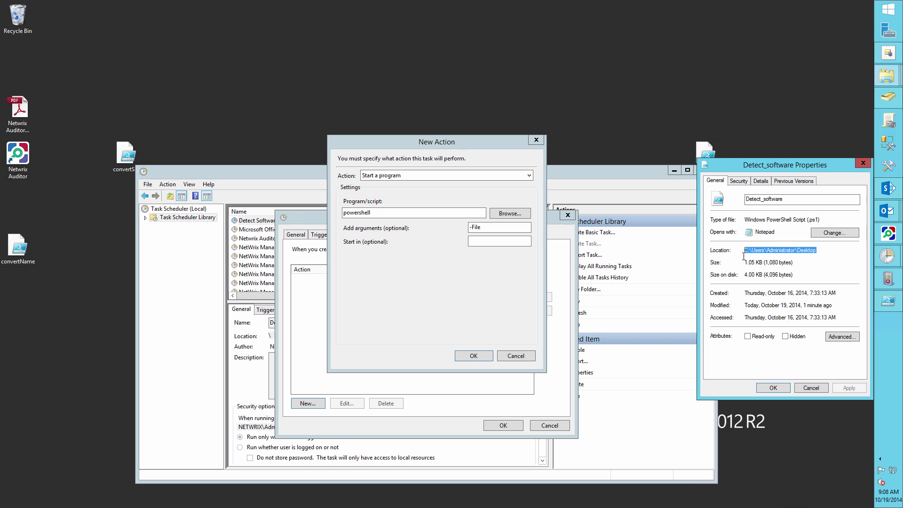
{"action": "left_click", "coordinate": [691, 263]}
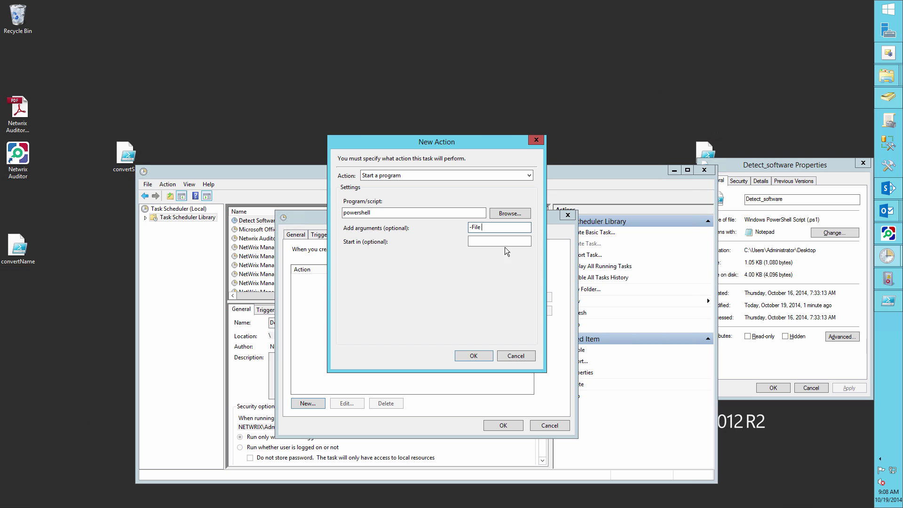
{"action": "key", "text": "ctrl+v"}
{"action": "type", "text": "\\"}
Complete the argument with Detect_software.ps1 and save the action and Software Detection task.
{"action": "left_click_drag", "start_coordinate": [759, 169], "coordinate": [760, 249]}
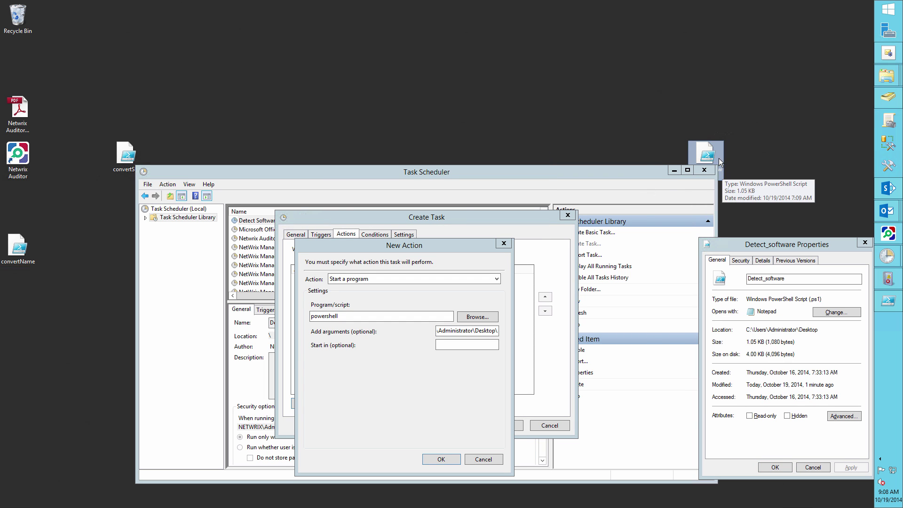
{"action": "left_click_drag", "start_coordinate": [706, 152], "coordinate": [706, 111]}
{"action": "left_click", "coordinate": [463, 412]}
{"action": "type", "text": "Detect_so"}
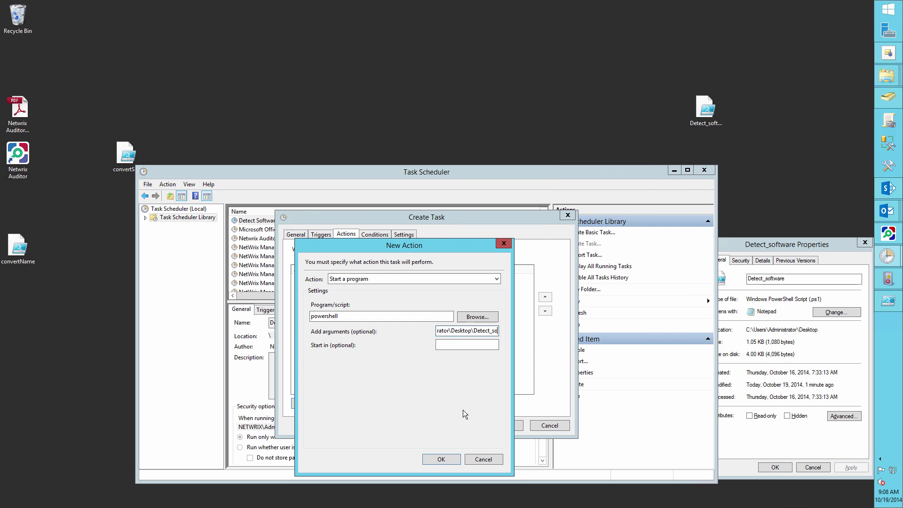
{"action": "type", "text": "ftware.ps1"}
{"action": "left_click", "coordinate": [441, 459]}
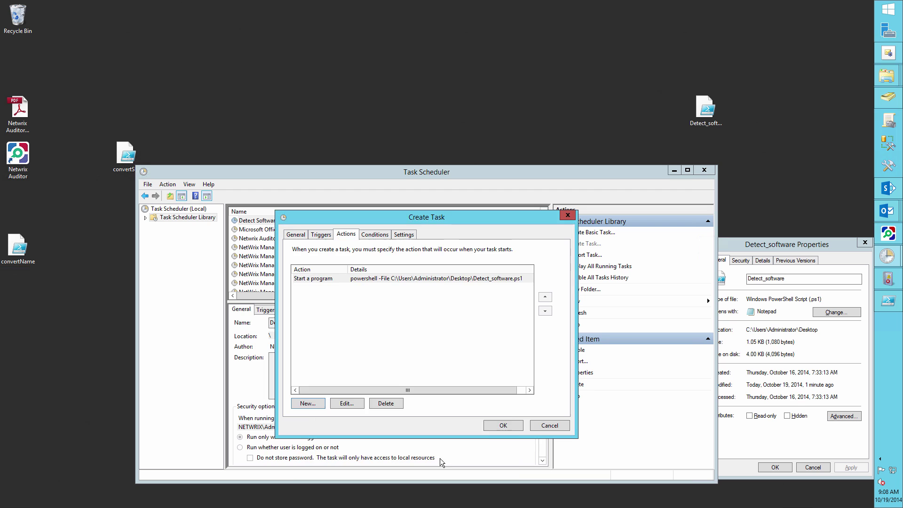
{"action": "key", "text": "Return"}
Maximize the root folder and run bprfull_setup as a different user.
{"action": "left_click_drag", "start_coordinate": [414, 171], "coordinate": [452, 68]}
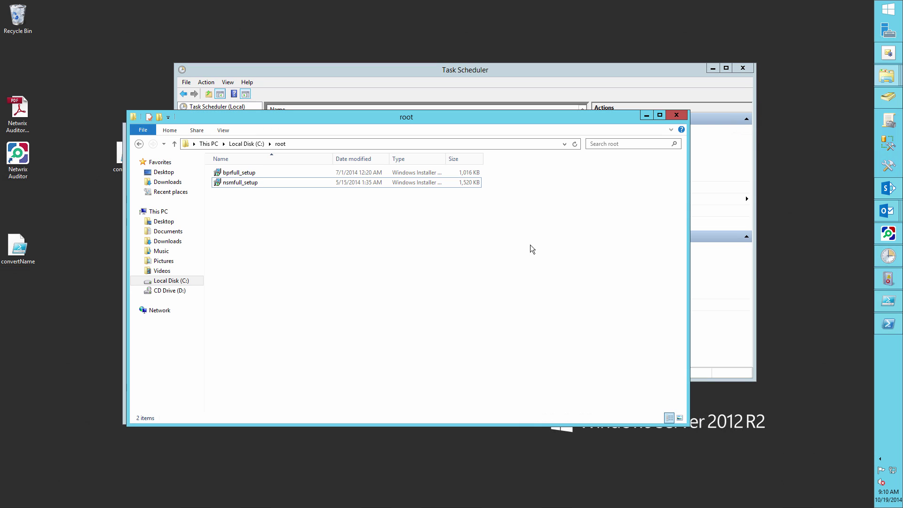
{"action": "left_click", "coordinate": [660, 115]}
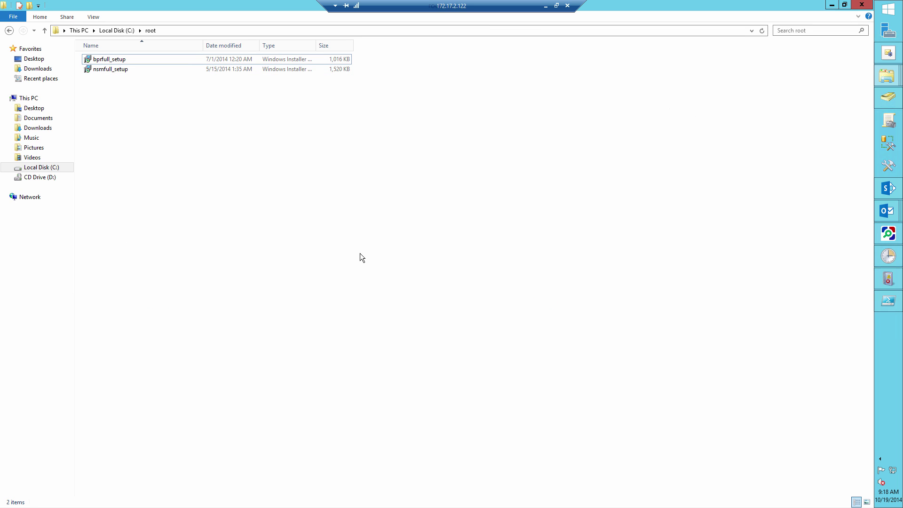
{"action": "right_click", "coordinate": [106, 69]}
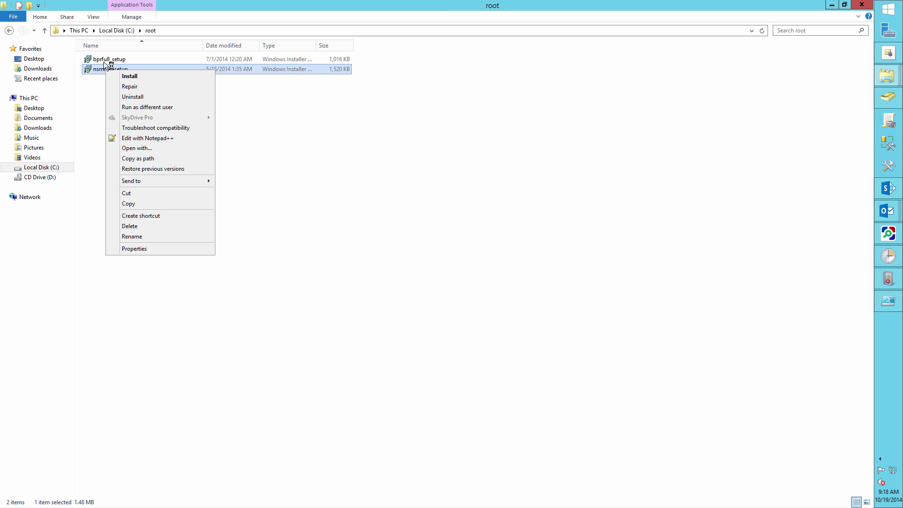
{"action": "right_click", "coordinate": [106, 62]}
{"action": "left_click", "coordinate": [134, 98]}
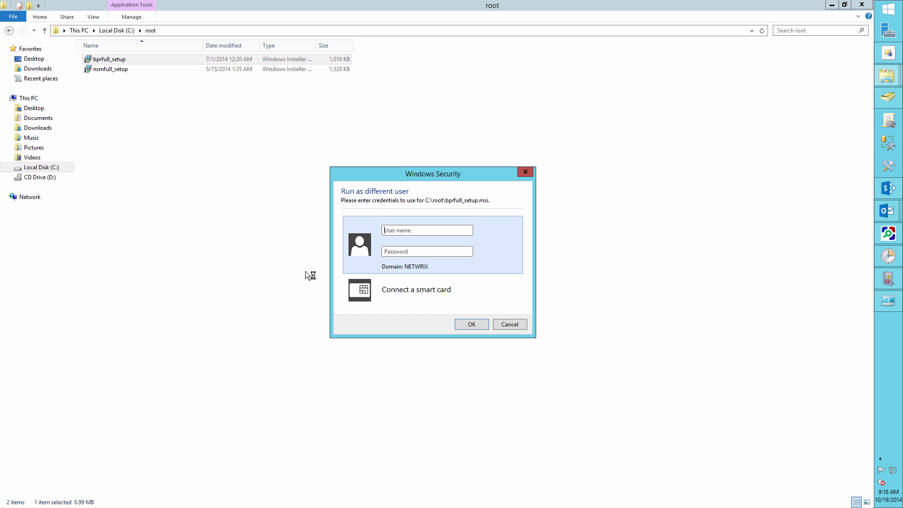
Enter the other domain user's username and password to start the installer.
{"action": "key", "text": "Tab"}
{"action": "type", "text": "pas"}
{"action": "key", "text": "Caps_Lock"}
{"action": "type", "text": "SWD"}
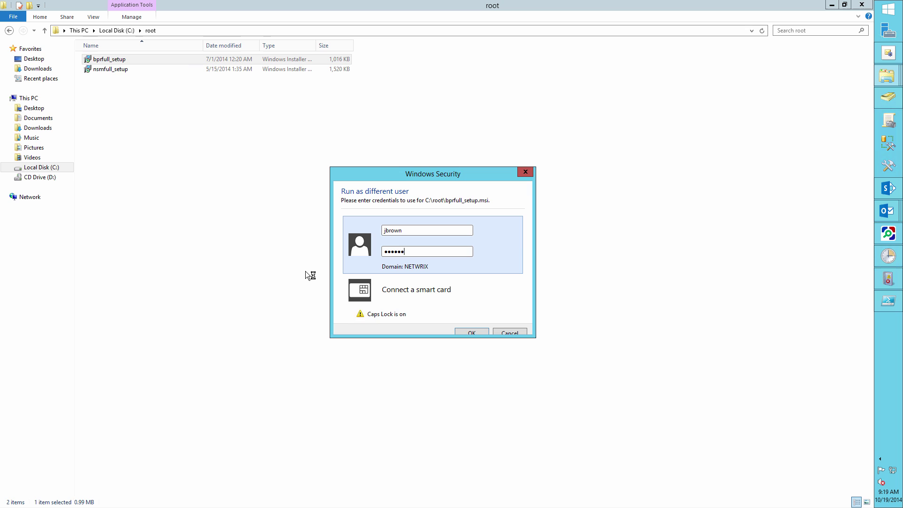
{"action": "key", "text": "Caps_Lock"}
{"action": "type", "text": "123"}
{"action": "key", "text": "Return"}
{"action": "key", "text": "Return"}
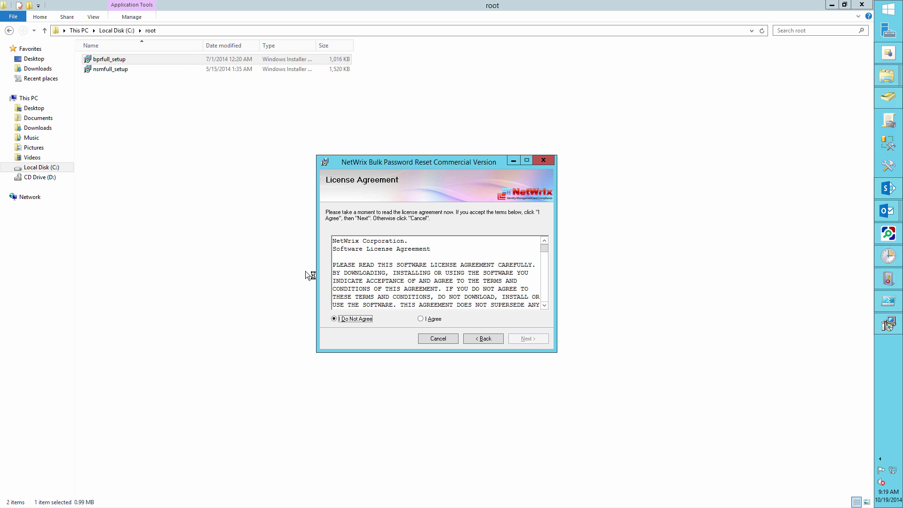
Accept the license and install NetWrix Bulk Password Reset to the default folder, then close the installer.
{"action": "left_click", "coordinate": [422, 319]}
{"action": "left_click", "coordinate": [520, 338]}
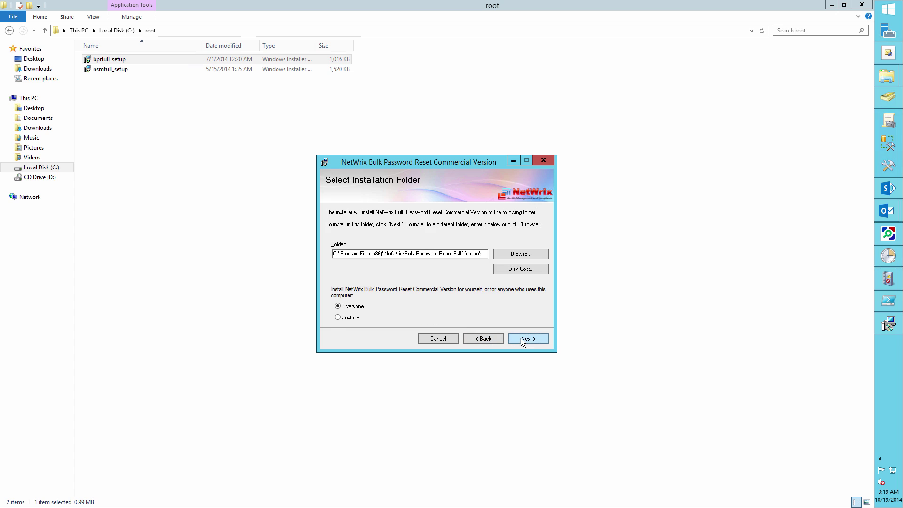
{"action": "left_click", "coordinate": [521, 338]}
{"action": "left_click", "coordinate": [521, 338]}
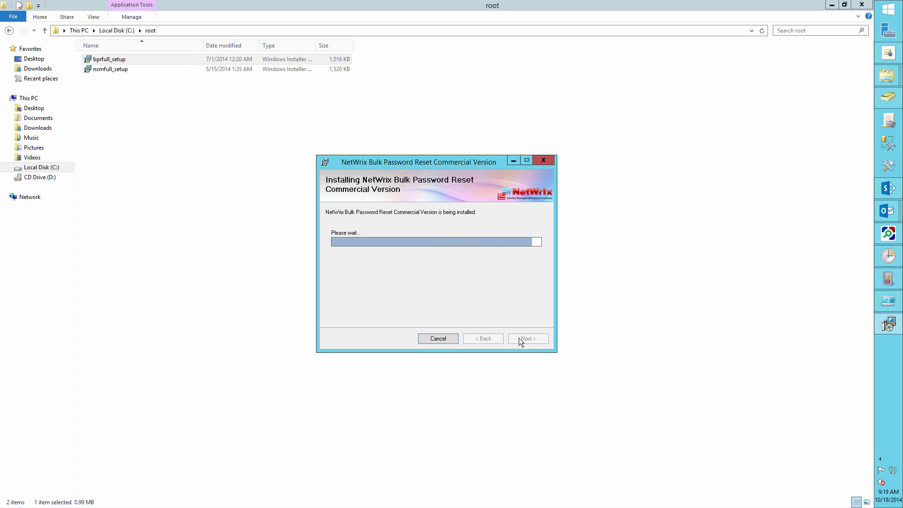
{"action": "left_click", "coordinate": [521, 340]}
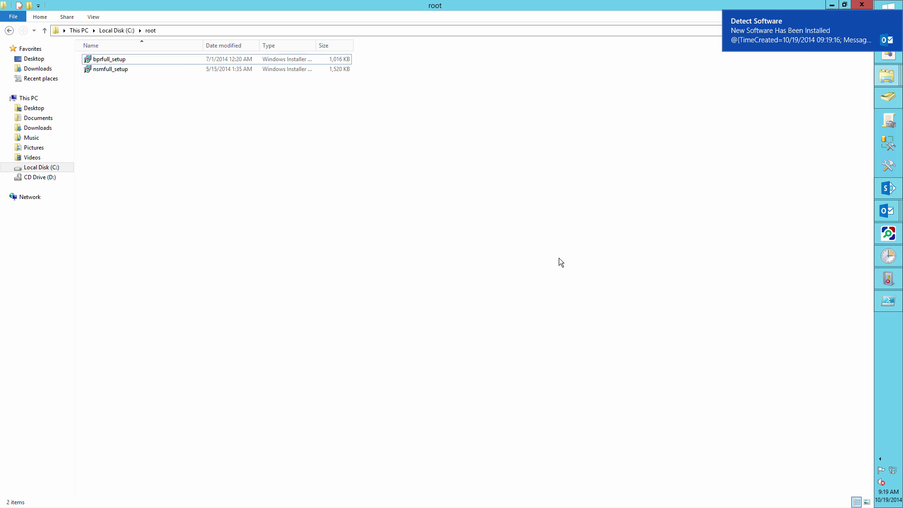
Open the Detect Software alert e-mail, select the installer's UserId SID, and close the message.
{"action": "left_click", "coordinate": [808, 30]}
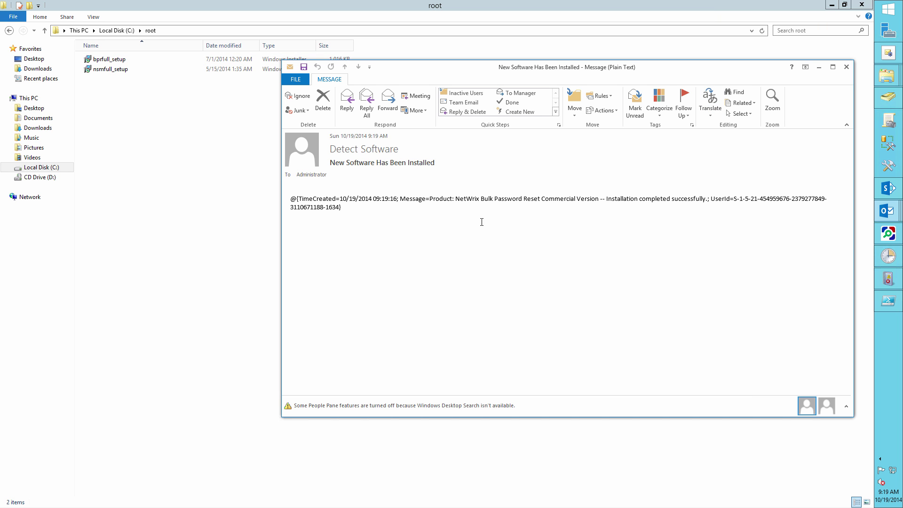
{"action": "left_click_drag", "start_coordinate": [298, 199], "coordinate": [398, 198]}
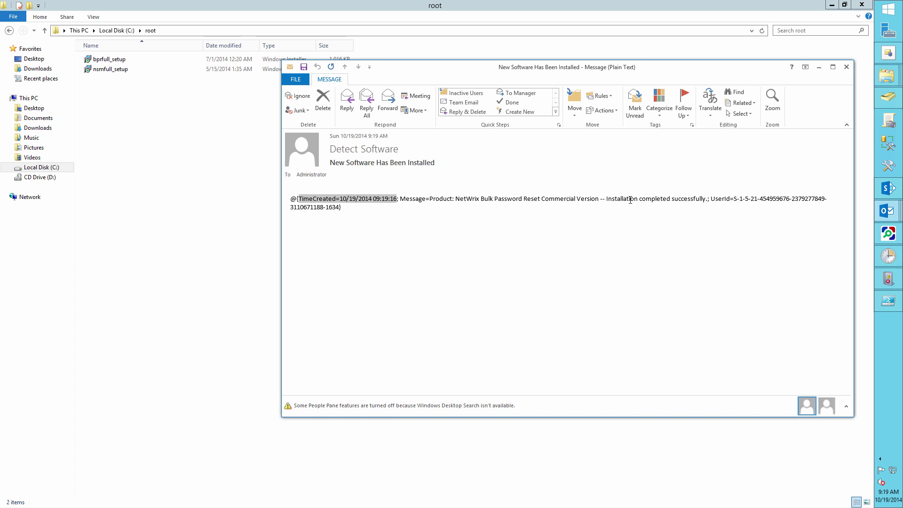
{"action": "left_click_drag", "start_coordinate": [734, 198], "coordinate": [340, 207]}
{"action": "key", "text": "ctrl+c"}
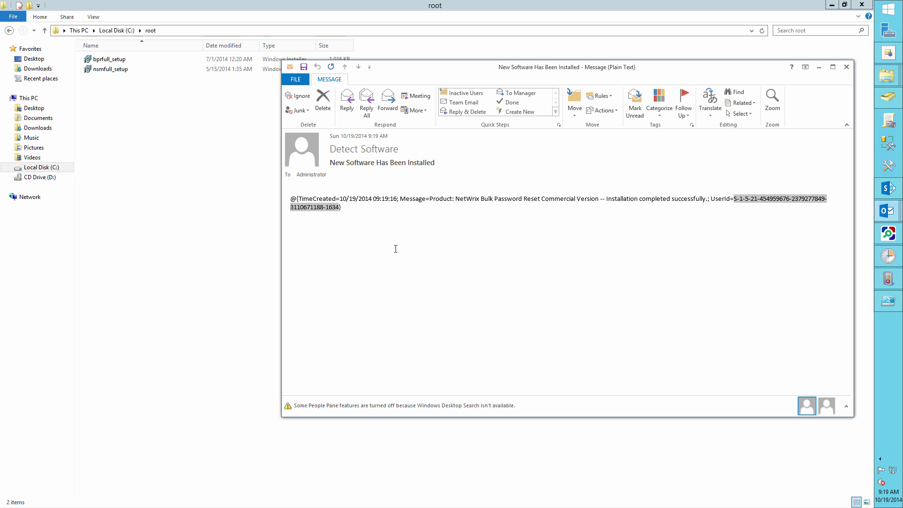
{"action": "key", "text": "Escape"}
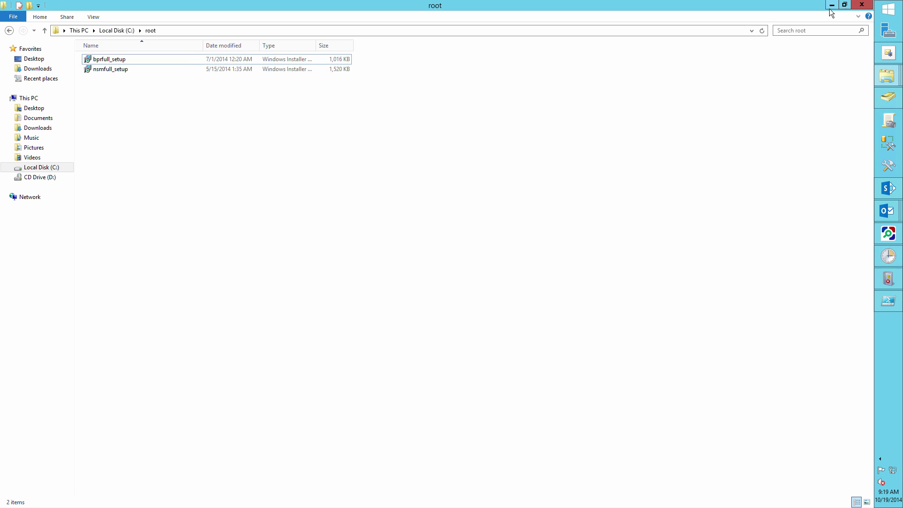
Paste the alert's SID over 'Enter SID here' in convertSID.ps1, run it, and select the resolved NETWRIX account.
{"action": "left_click", "coordinate": [888, 301]}
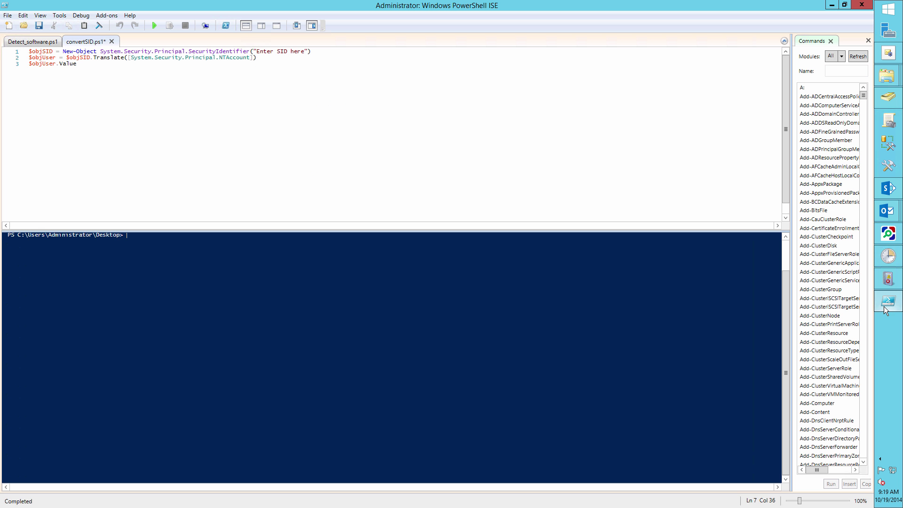
{"action": "left_click", "coordinate": [85, 41]}
{"action": "left_click_drag", "start_coordinate": [274, 51], "coordinate": [306, 52]}
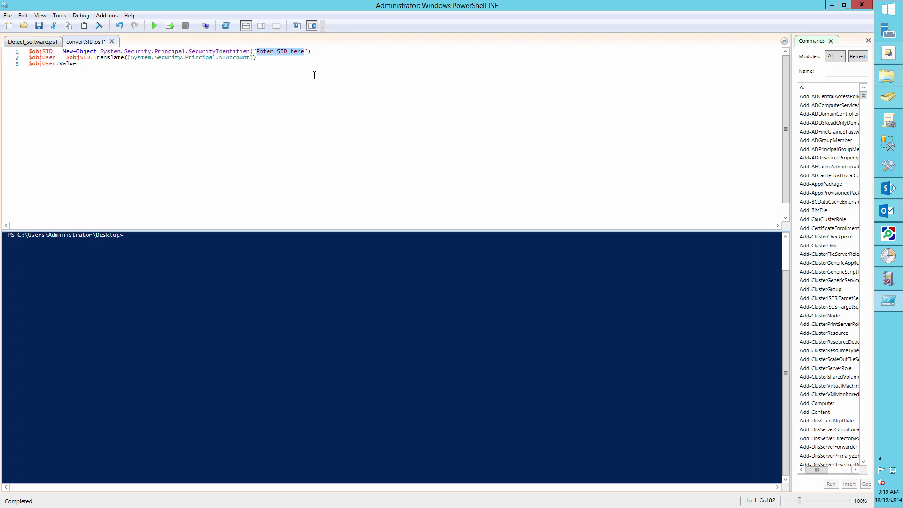
{"action": "key", "text": "ctrl+v"}
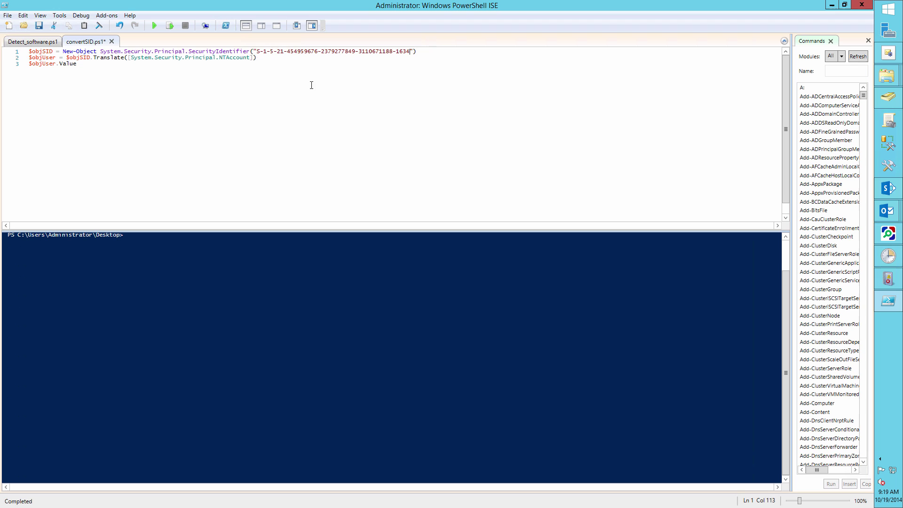
{"action": "left_click", "coordinate": [153, 25]}
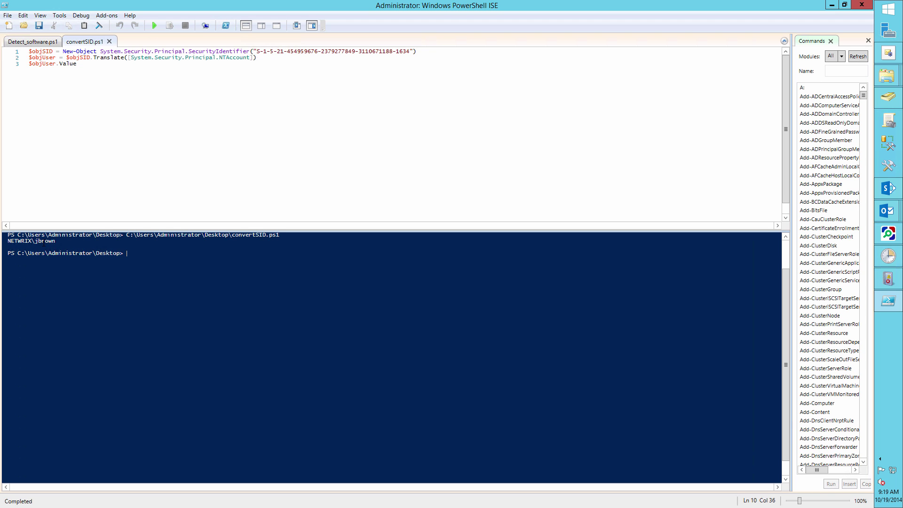
{"action": "left_click_drag", "start_coordinate": [8, 242], "coordinate": [56, 242]}
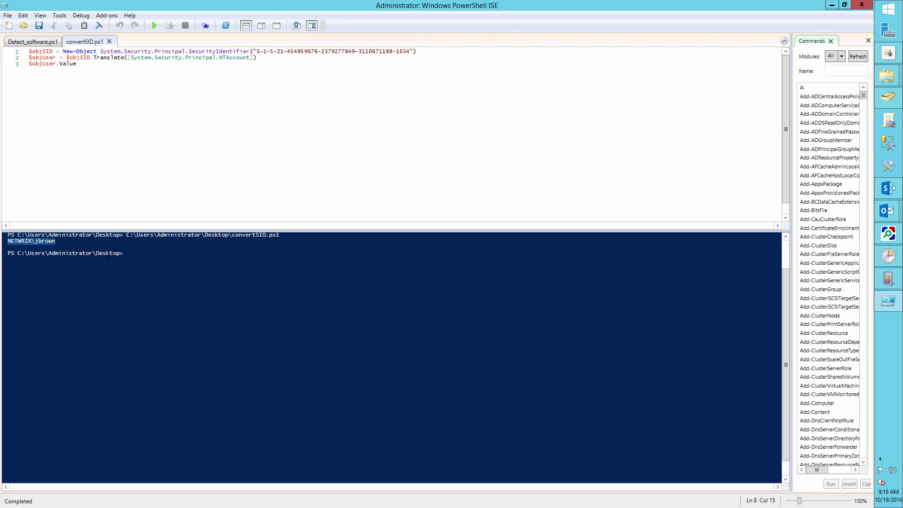